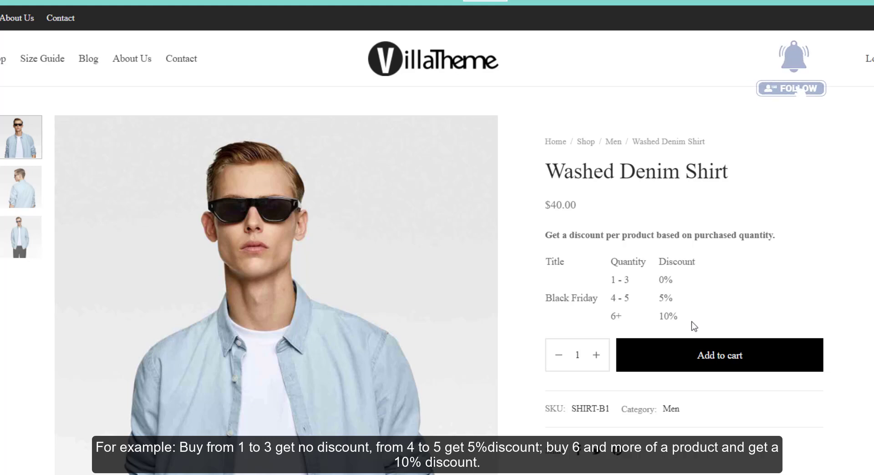
- Raise the Washed Denim Shirt quantity and add three shirts to the cart
left_click(596, 356)
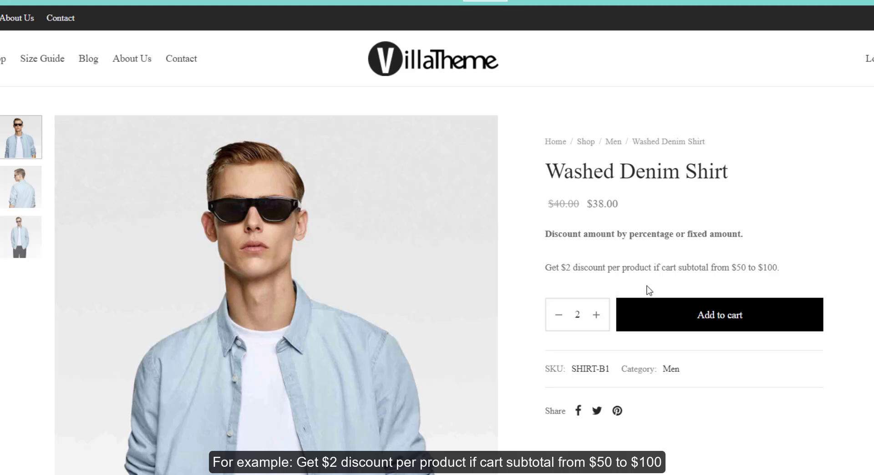
left_click(693, 324)
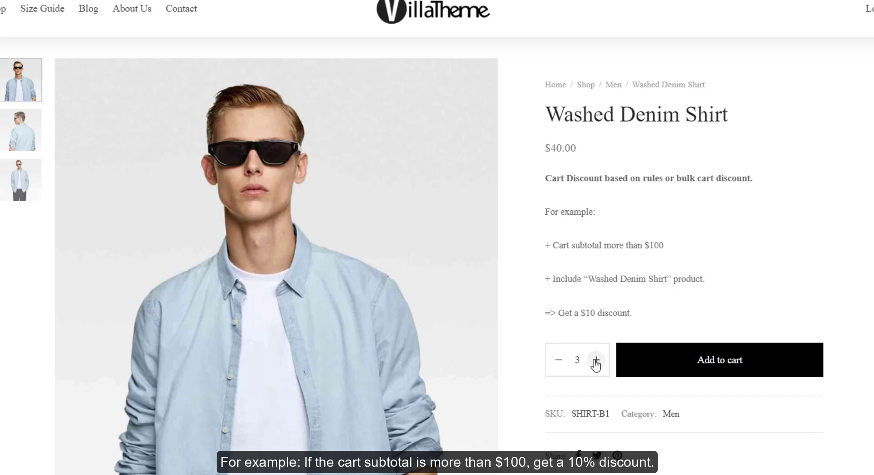
left_click(682, 365)
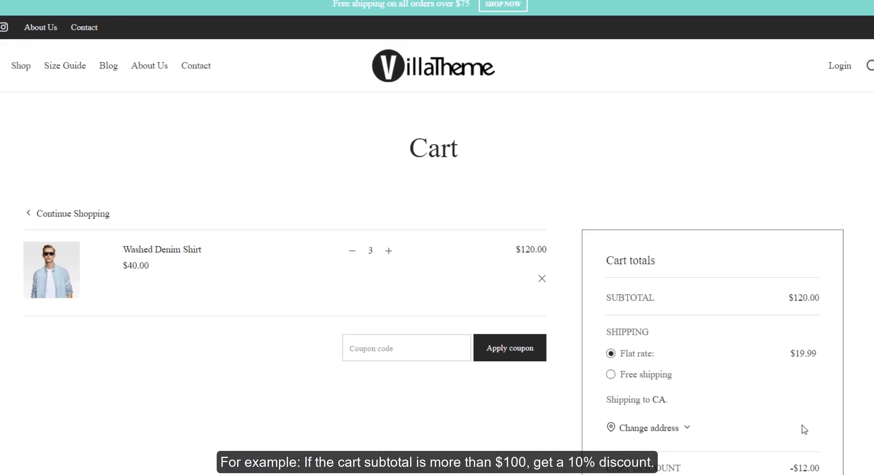
scroll(809, 431, "down", 3)
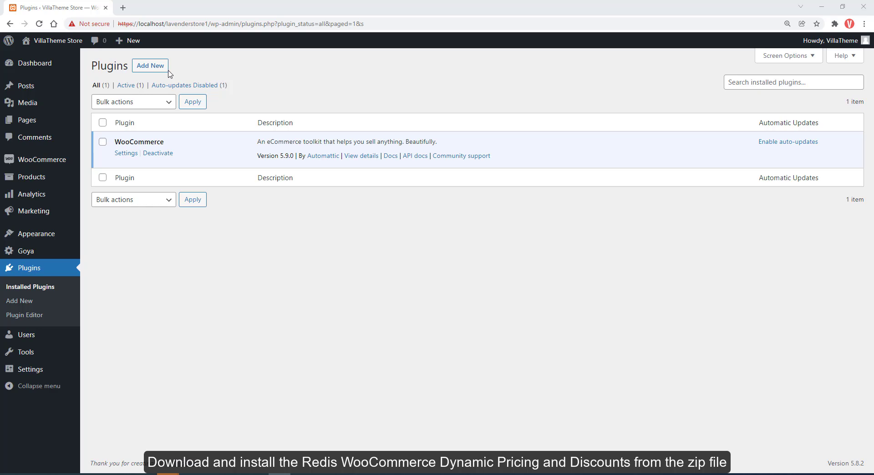
- Upload the REDIS WooCommerce Dynamic Pricing and Discounts zip, install it and activate it
left_click(155, 67)
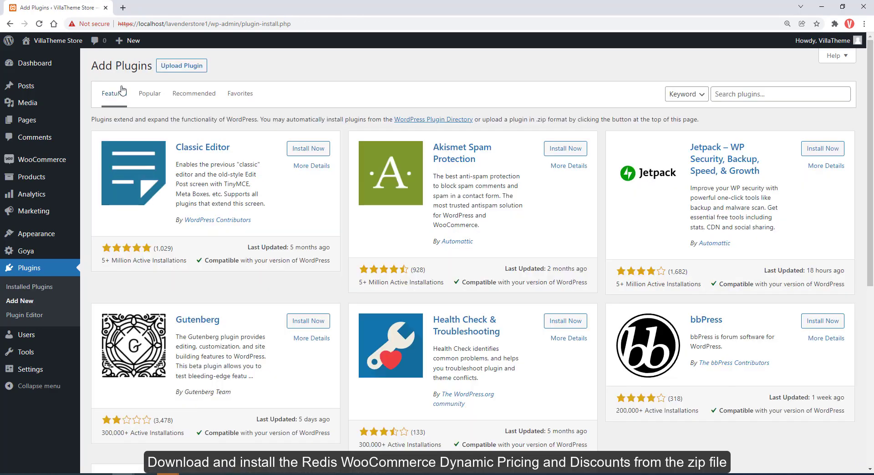
left_click(170, 68)
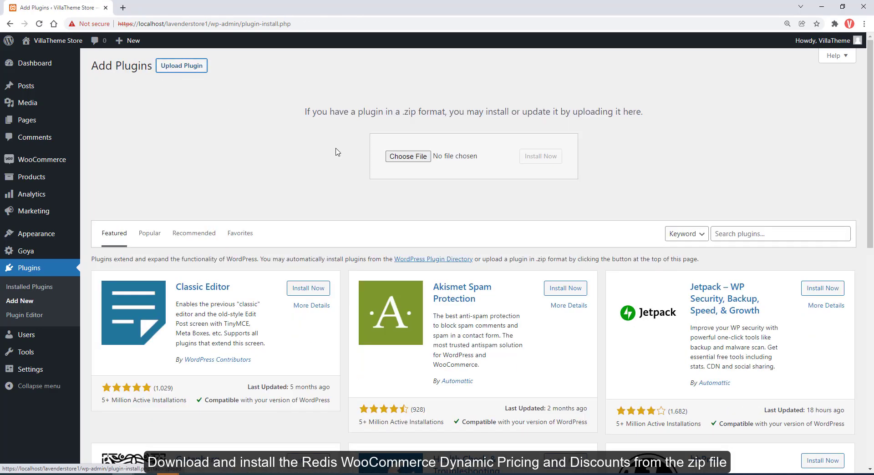
left_click(403, 164)
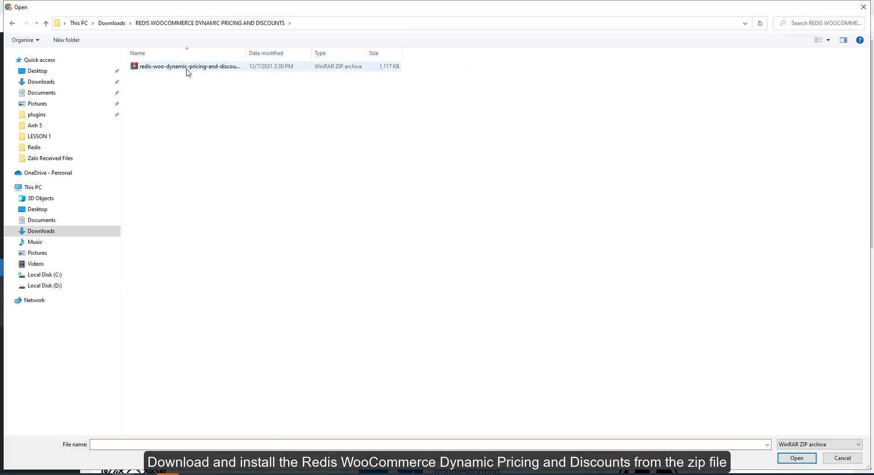
left_click(187, 70)
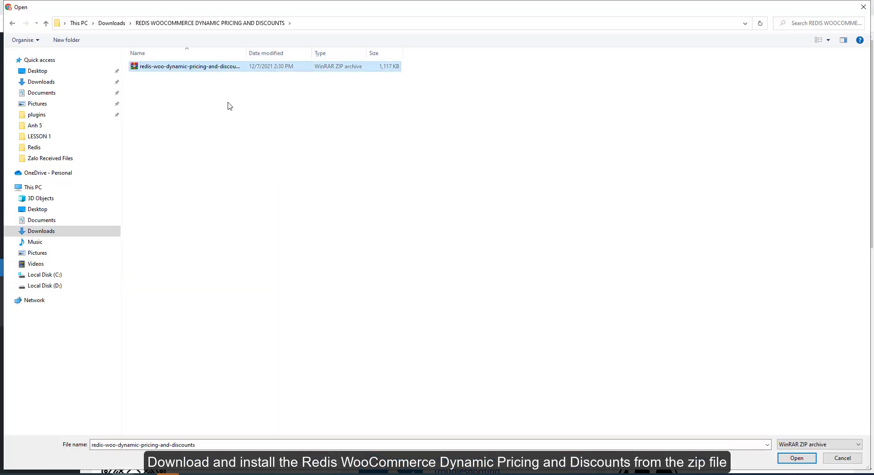
left_click(797, 458)
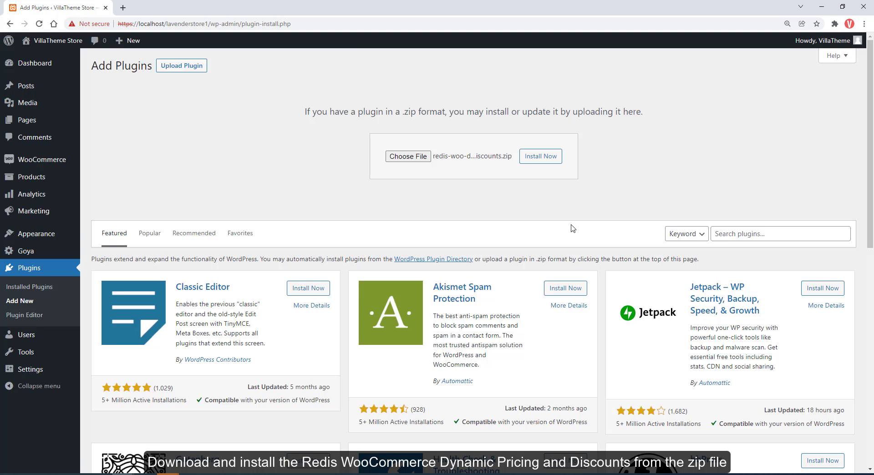
left_click(547, 165)
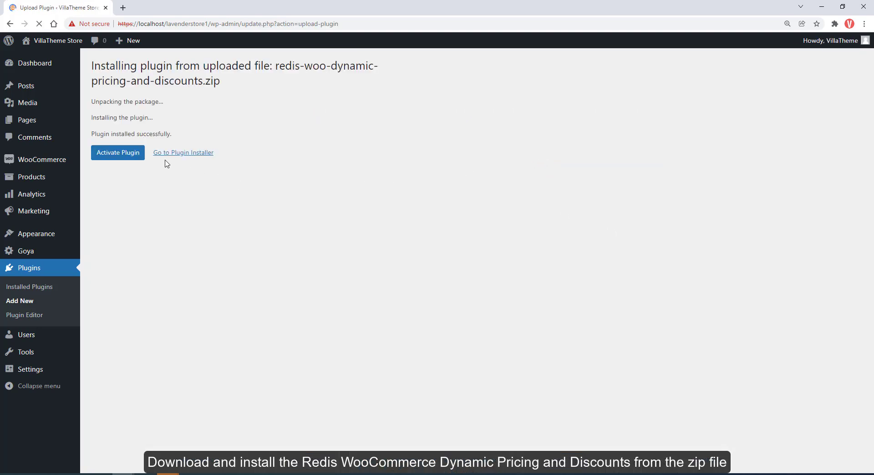
left_click(137, 155)
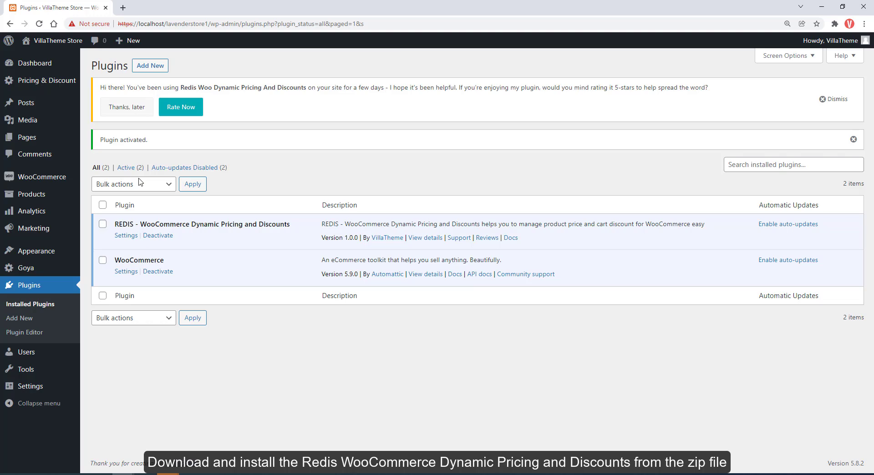
- Raise the Washed Denim Shirt quantity to 5 and add the shirts to the cart
mouse_move(75, 82)
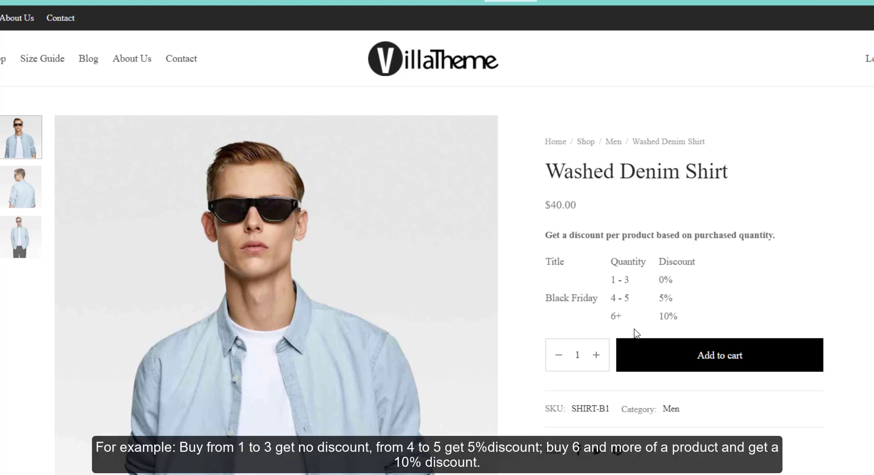
left_click(597, 355)
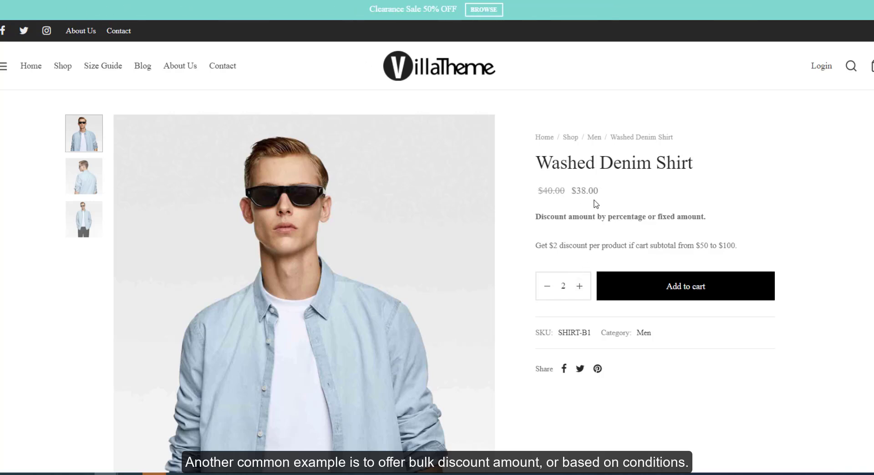
left_click(663, 288)
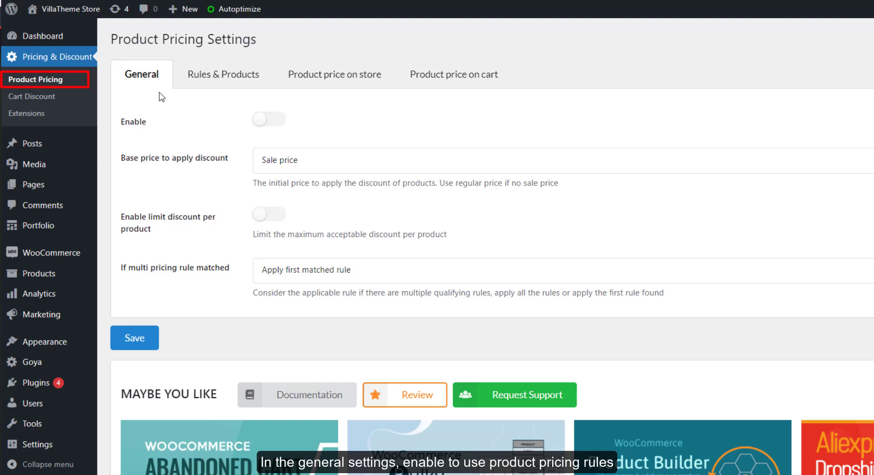
- Enable product pricing rules with Regular price as the base price
left_click(278, 124)
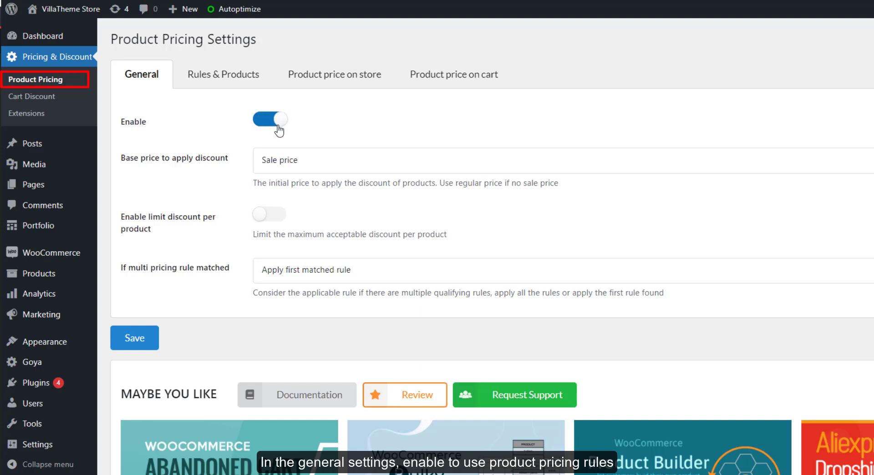
left_click(282, 167)
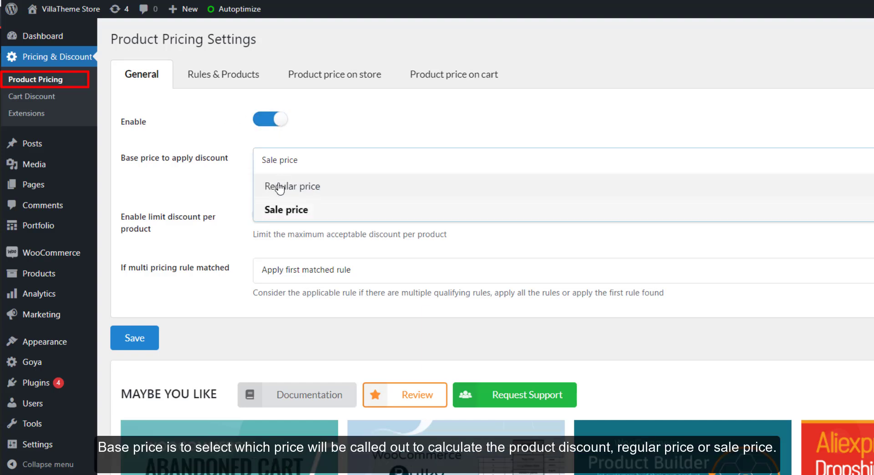
left_click(280, 186)
left_click(280, 173)
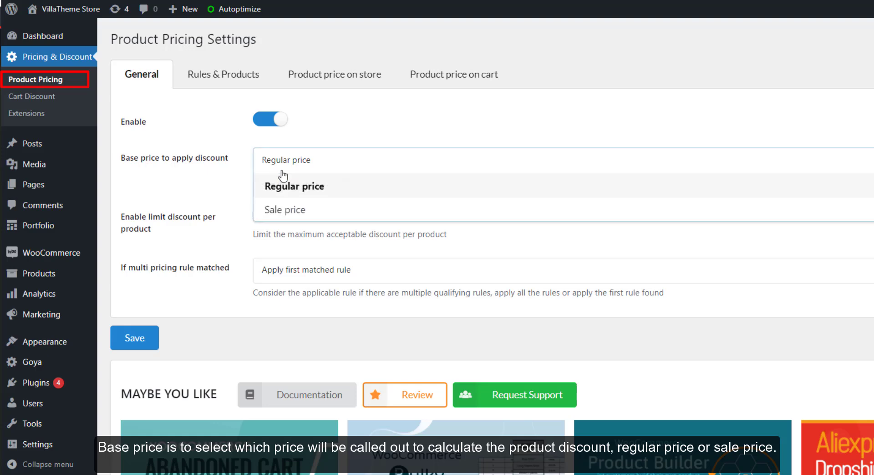
left_click(247, 204)
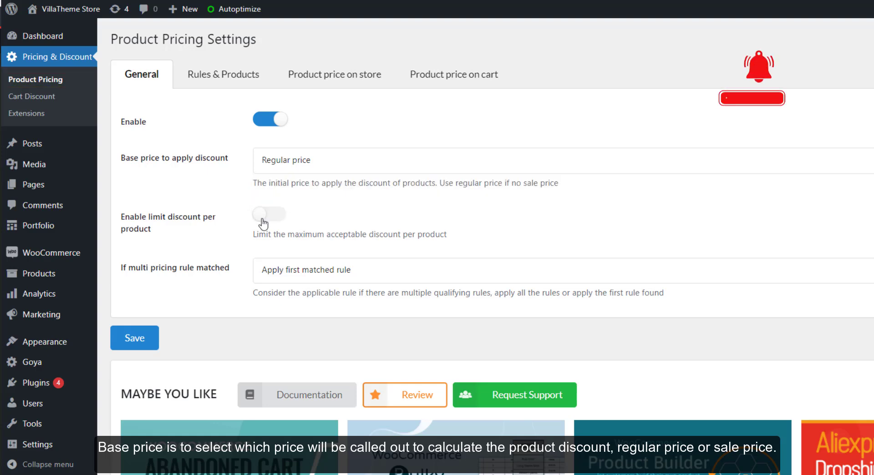
- Try a 30 per-product maximum discount limit in fixed and percentage, then turn the limit off
left_click(277, 222)
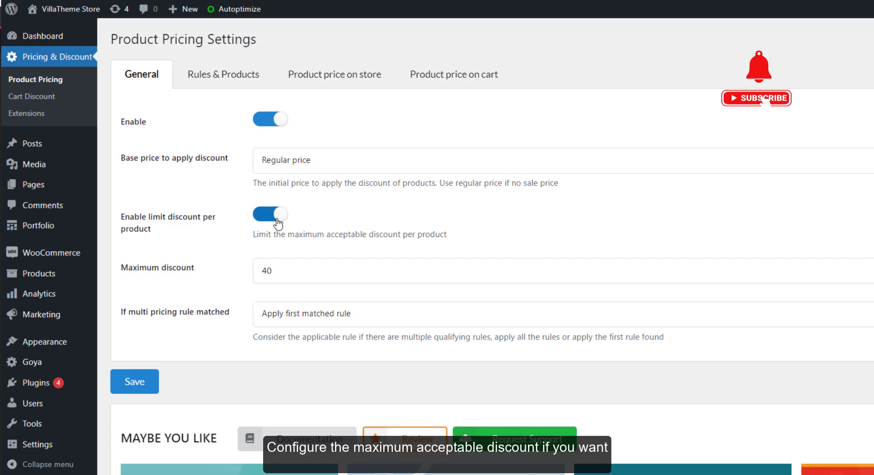
double_click(279, 268)
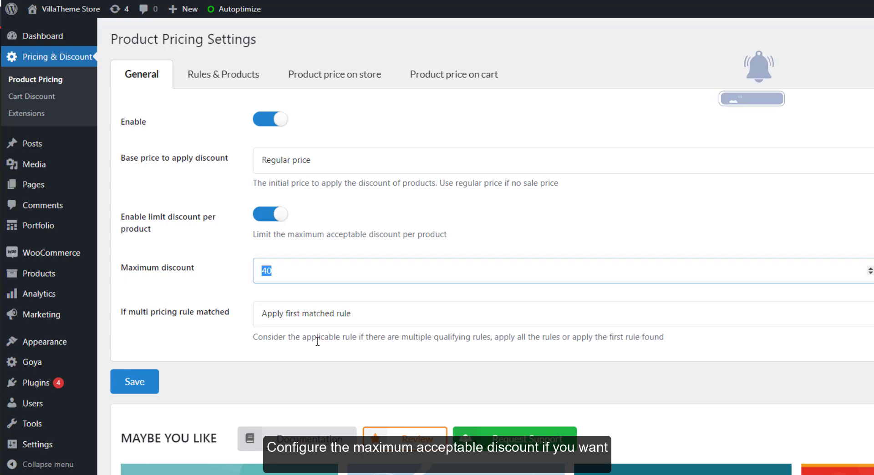
type("30")
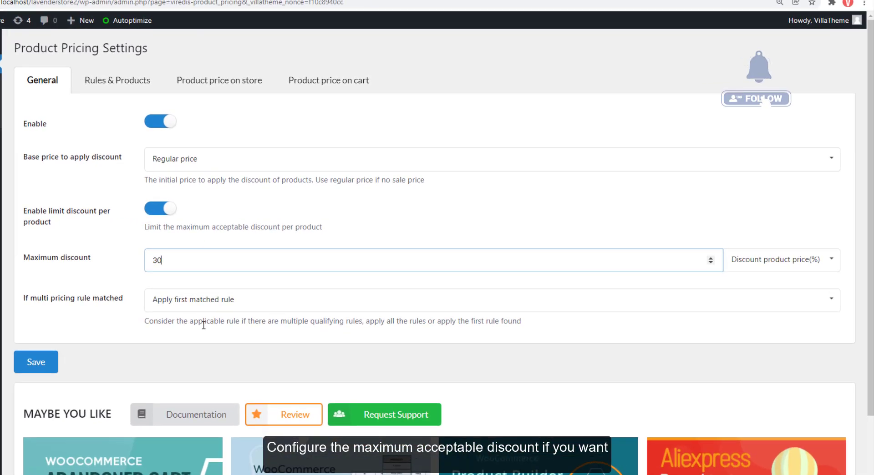
left_click(761, 270)
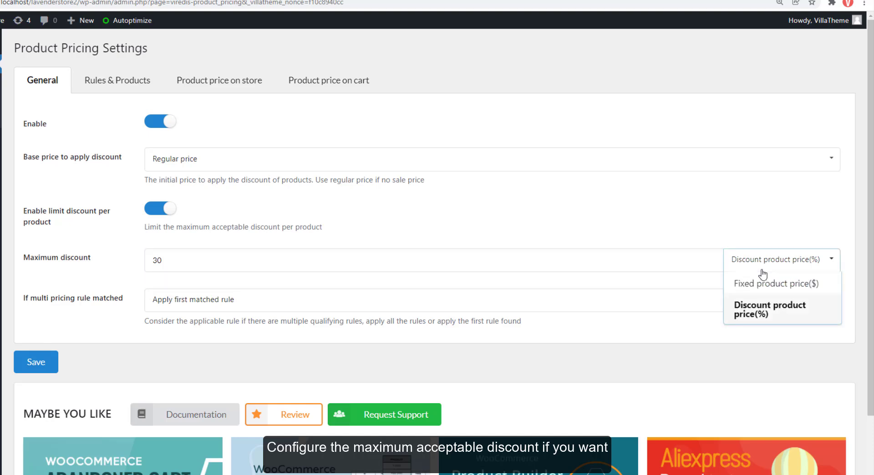
left_click(763, 283)
left_click(757, 268)
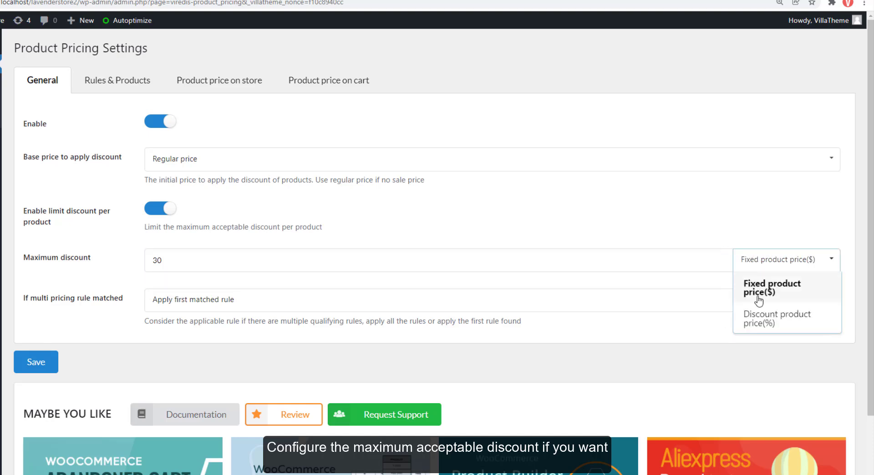
left_click(759, 321)
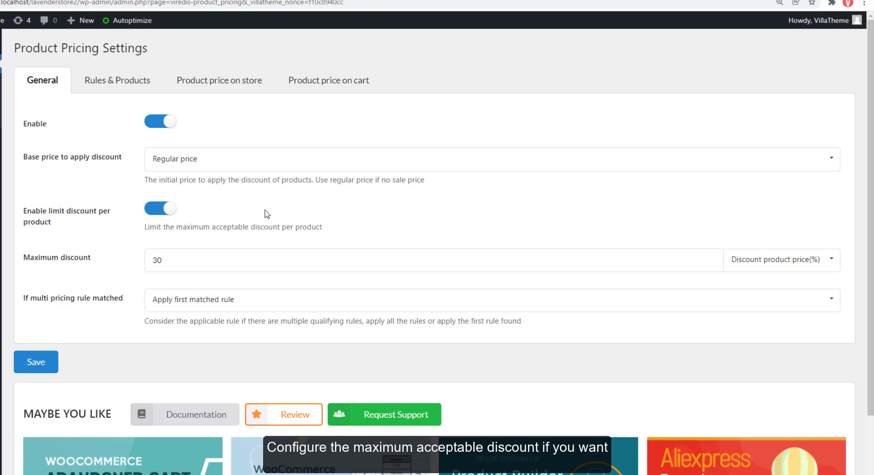
left_click(159, 209)
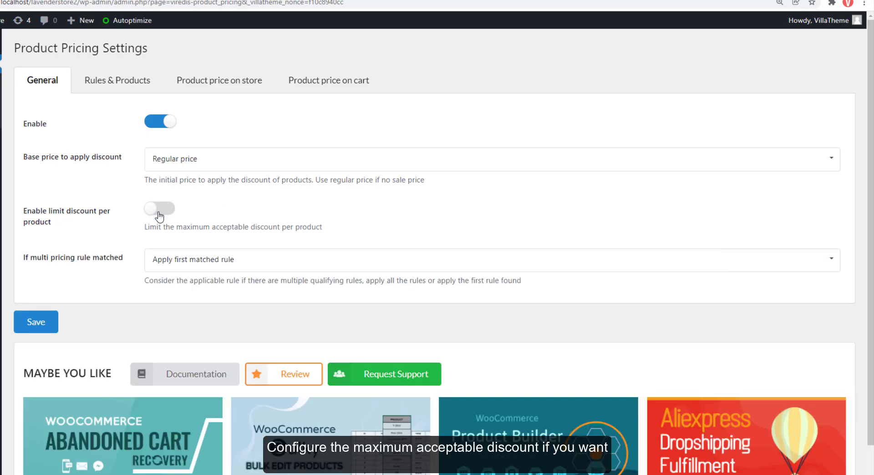
- Set multiple matched pricing rules to Apply all rules, then view Rules & Products
left_click(195, 264)
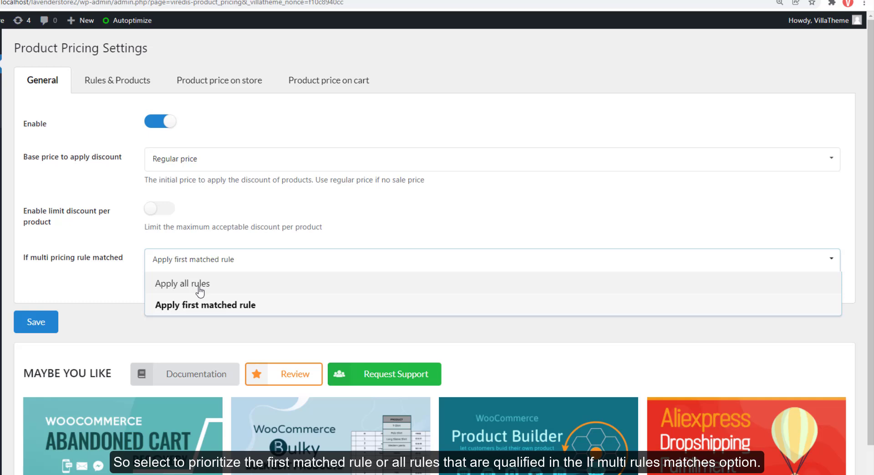
left_click(199, 292)
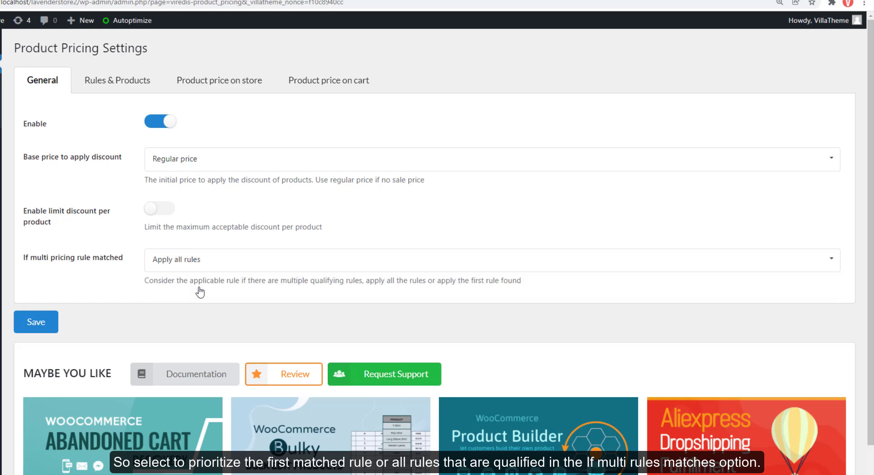
left_click(201, 269)
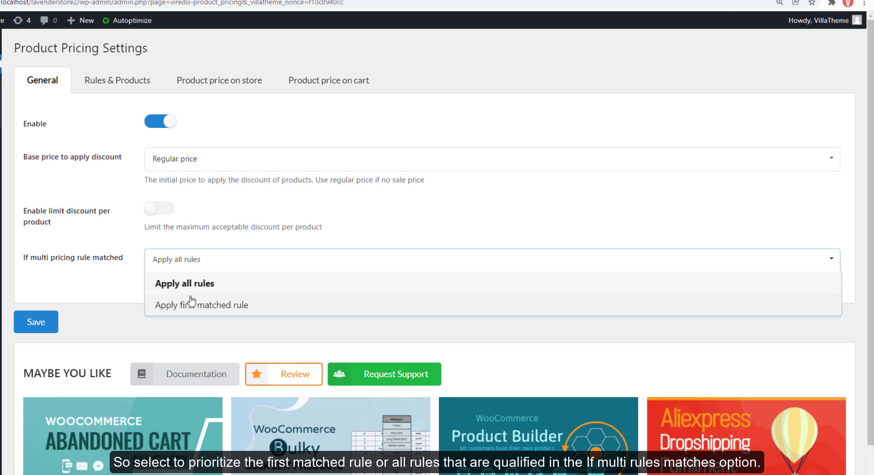
left_click(141, 286)
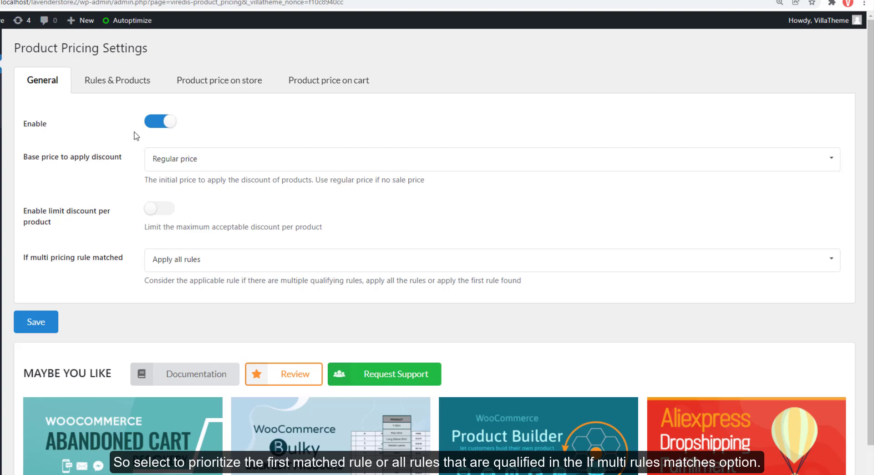
left_click(121, 87)
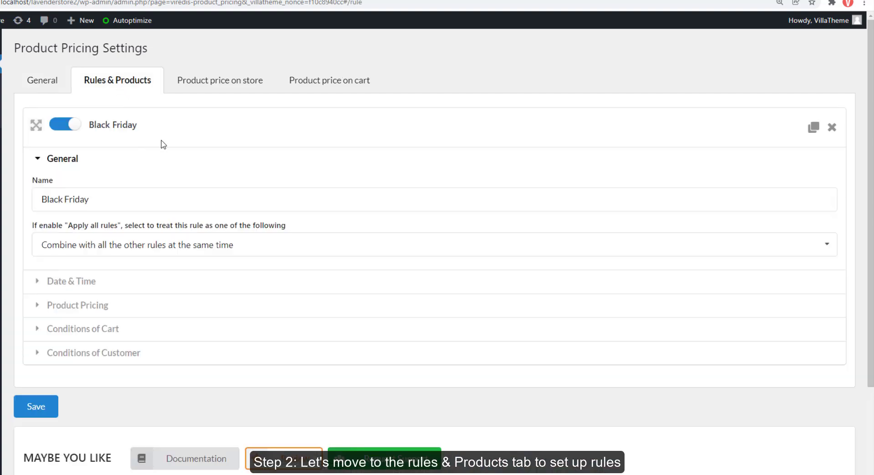
- Toggle the Black Friday rule off and back on, then clone it
left_click(64, 132)
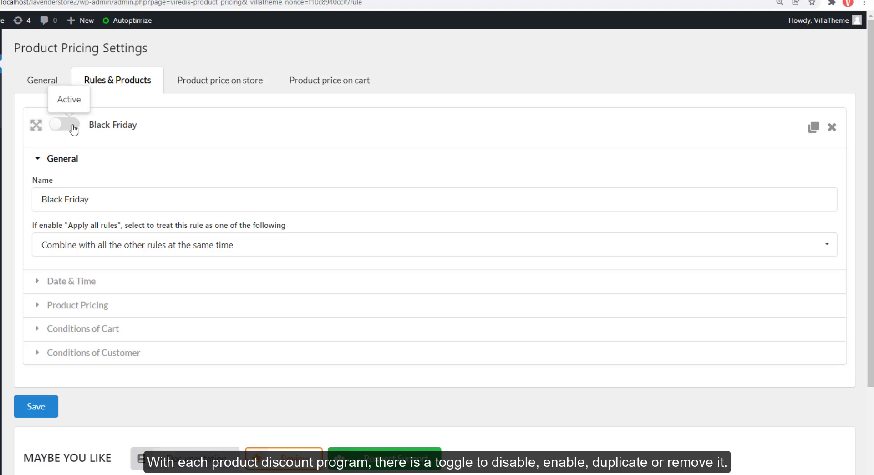
left_click(73, 129)
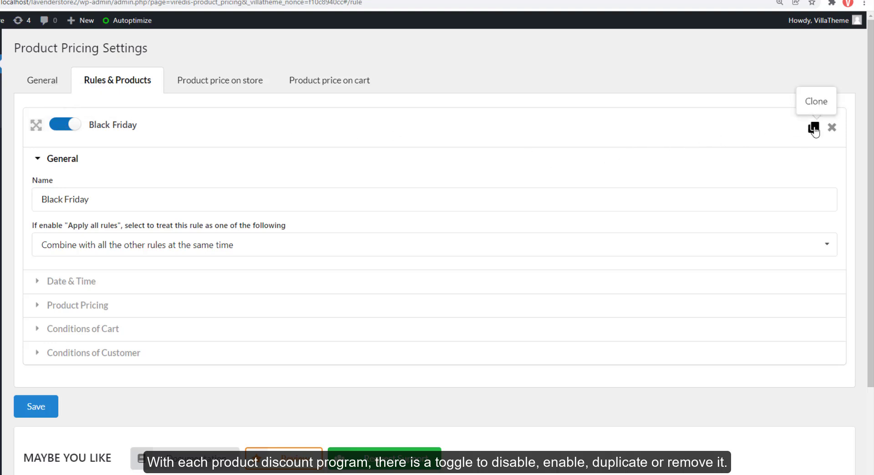
left_click(813, 129)
- Rename the cloned rule to 'Thankgiving'
scroll(628, 296, "down", 4)
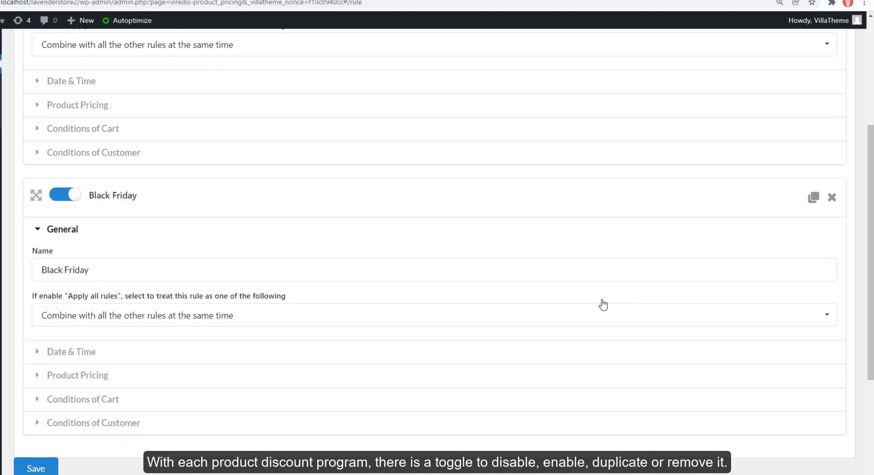
left_click(80, 273)
left_click_drag(90, 270, 44, 270)
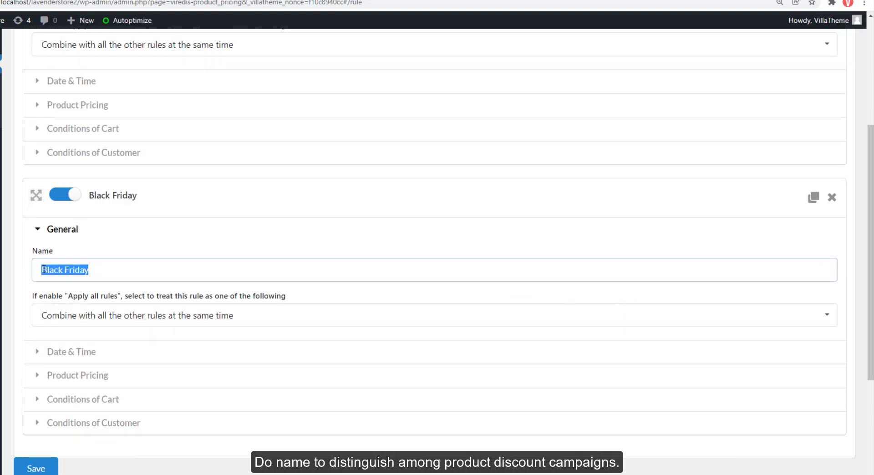
type("Tha")
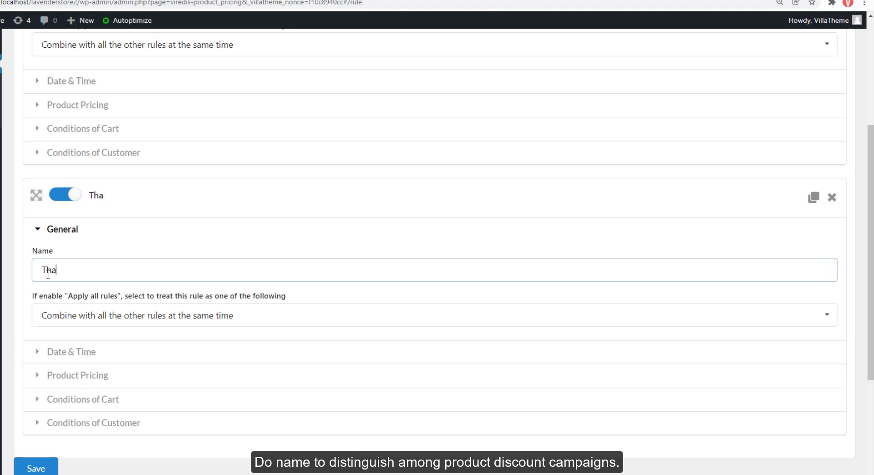
type("nkgiving")
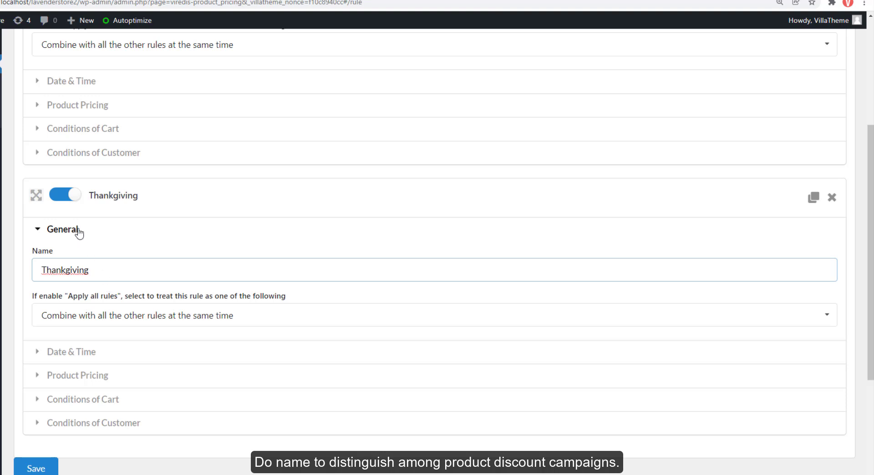
scroll(79, 232, "up", 5)
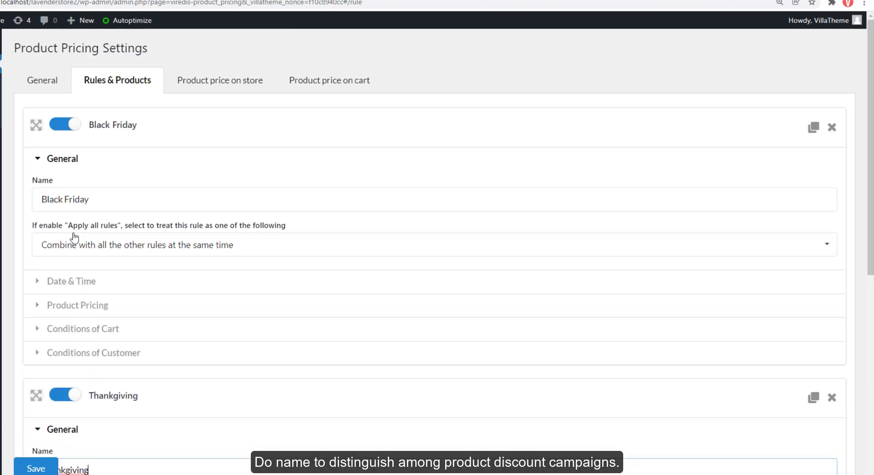
- Check both rules' rule-combination choices without changing them
left_click(145, 253)
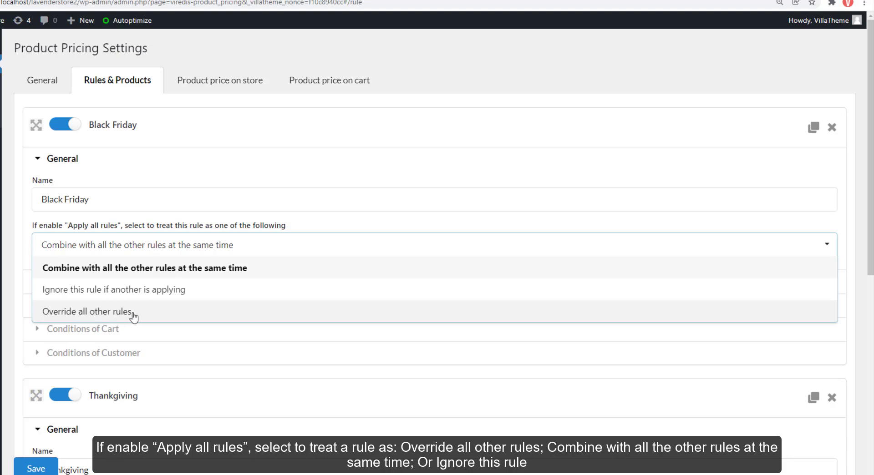
left_click(29, 327)
scroll(73, 339, "down", 4)
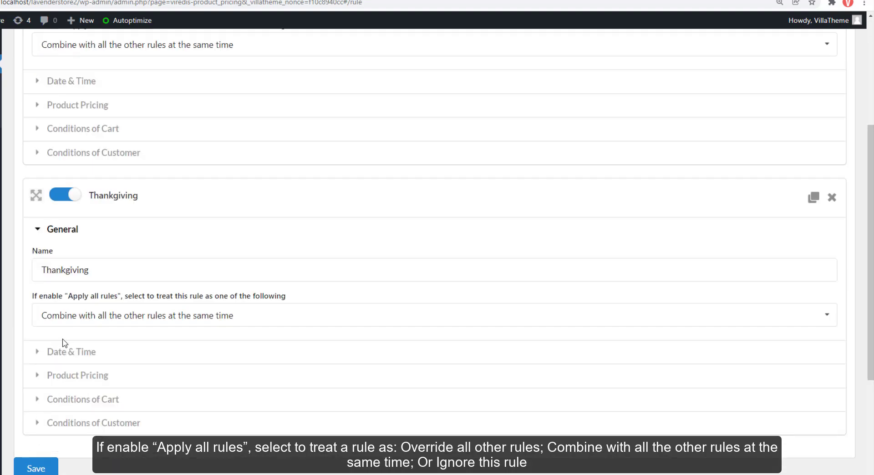
left_click(120, 317)
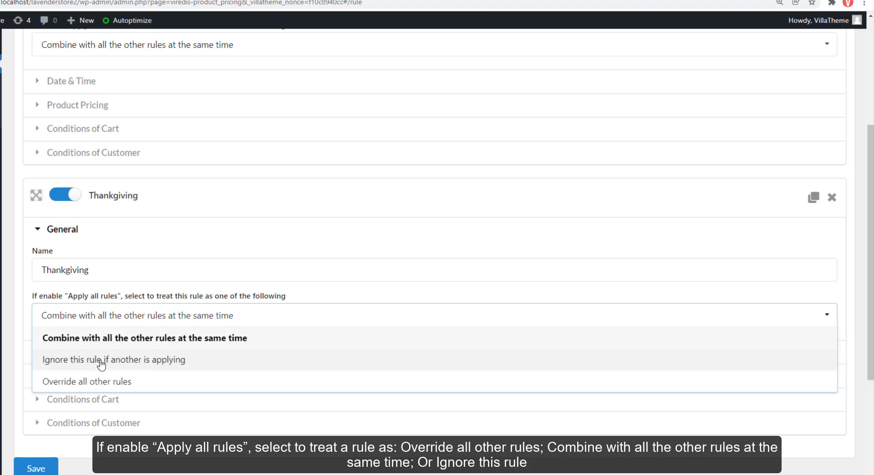
left_click(25, 320)
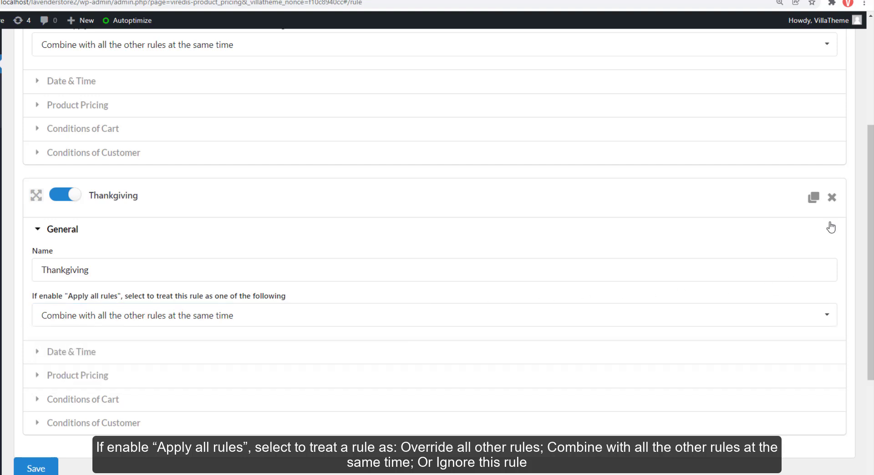
- Delete the Thankgiving rule and confirm the removal
left_click(832, 198)
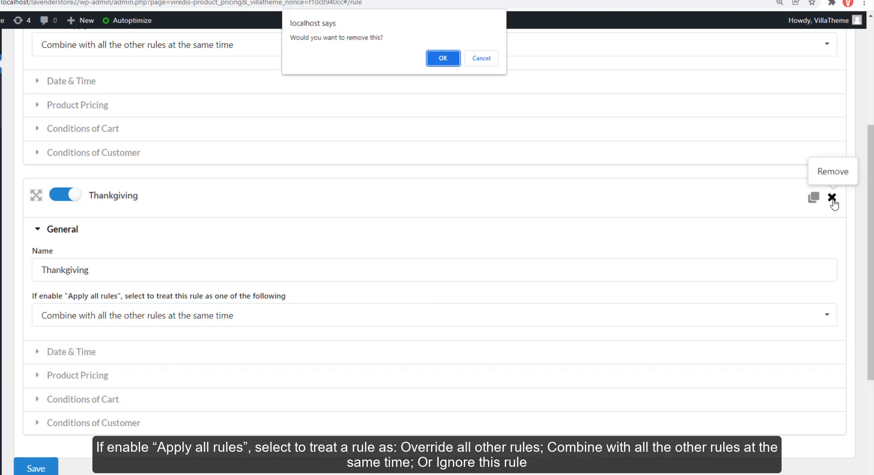
left_click(435, 59)
scroll(387, 151, "up", 2)
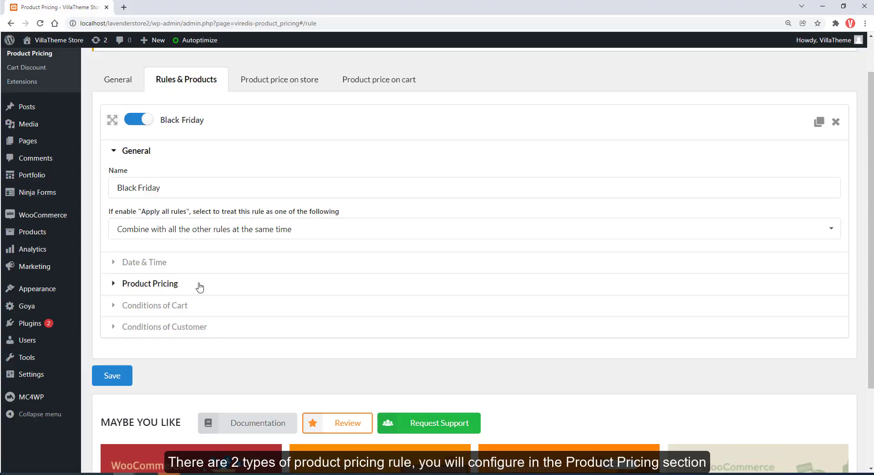
- Expand Black Friday's Product Pricing and change the 2 discount to Percentage discount price(%)
left_click(199, 287)
scroll(204, 287, "down", 2)
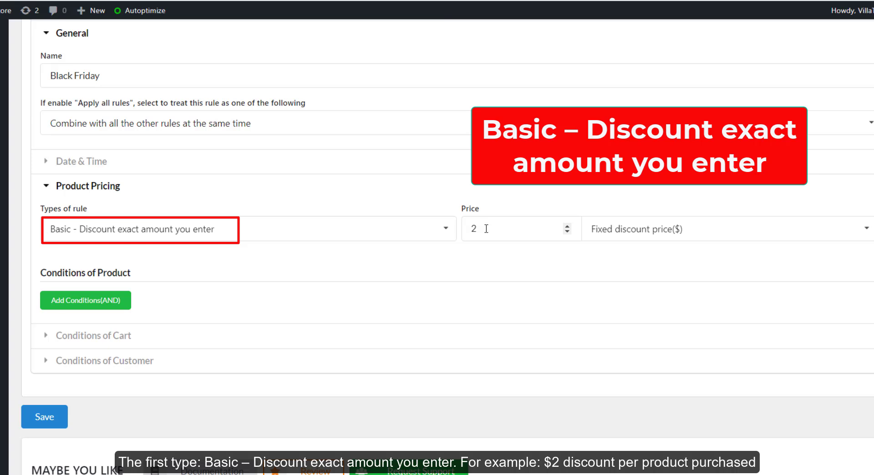
left_click(631, 237)
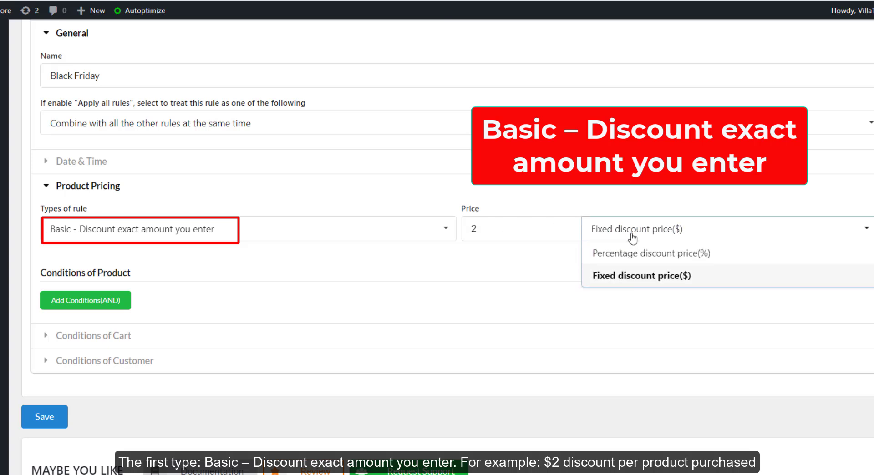
left_click(632, 254)
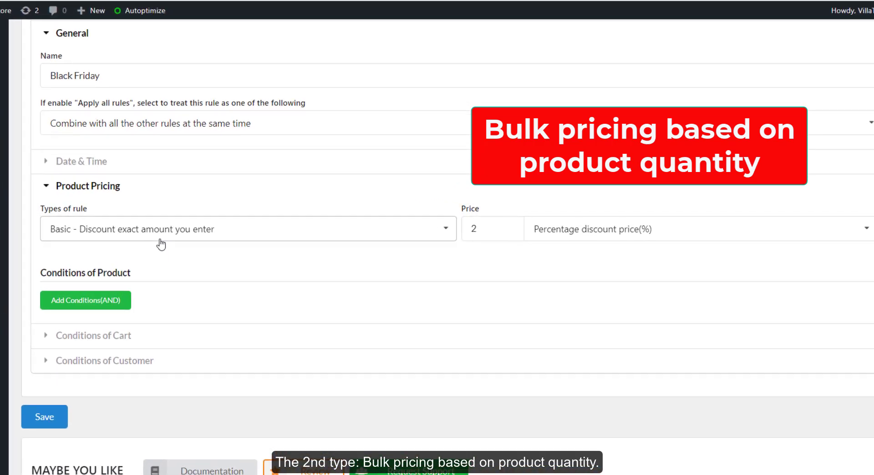
- Set the rule type to Bulk pricing based on product quantity in cart
left_click(161, 245)
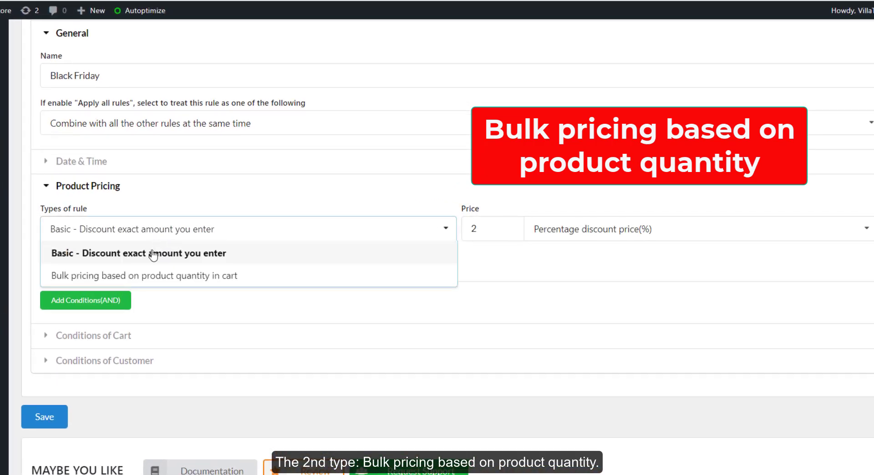
left_click(148, 274)
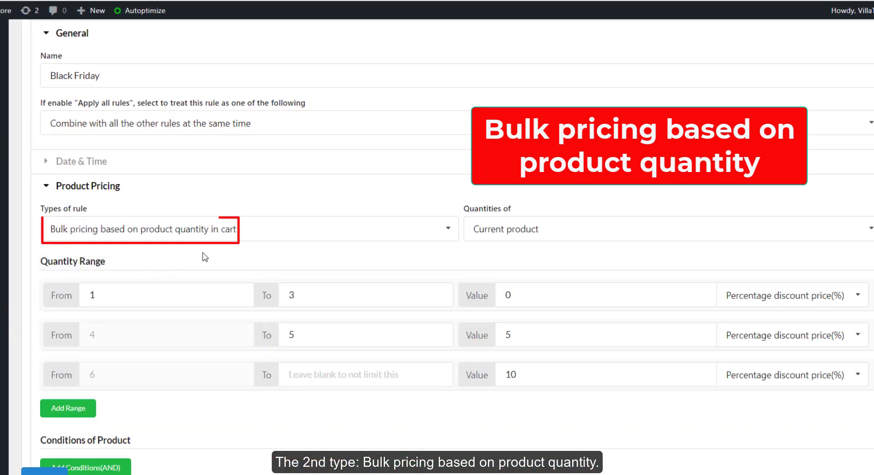
left_click(503, 240)
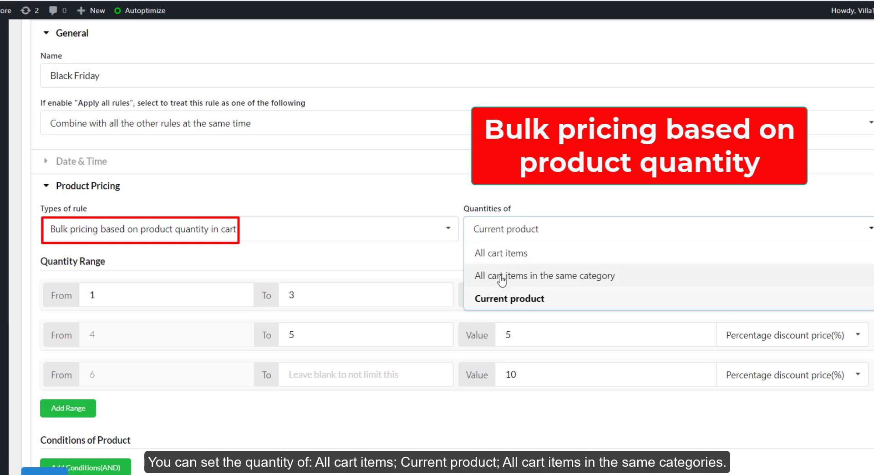
left_click(441, 264)
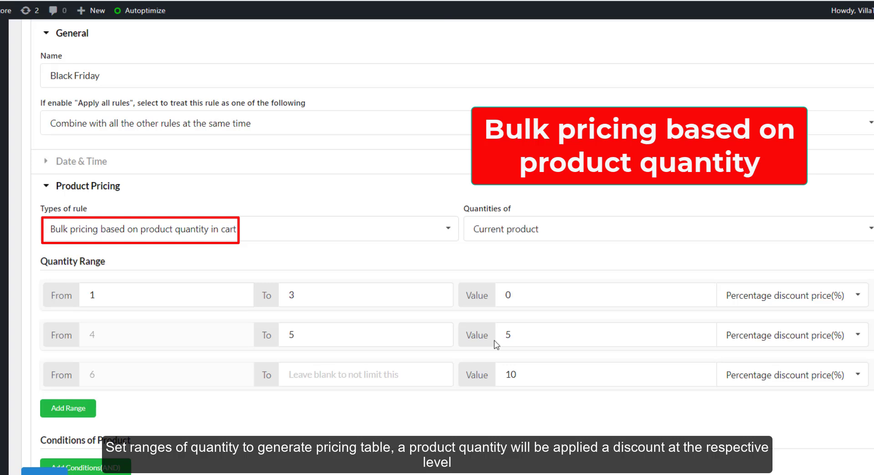
- Set the 4–5 quantity range to Fixed discount price($)
left_click(768, 297)
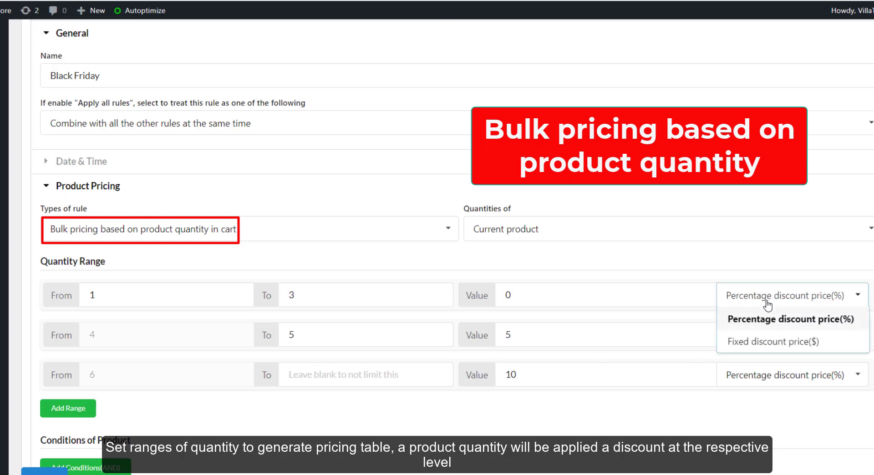
left_click(755, 264)
left_click(753, 336)
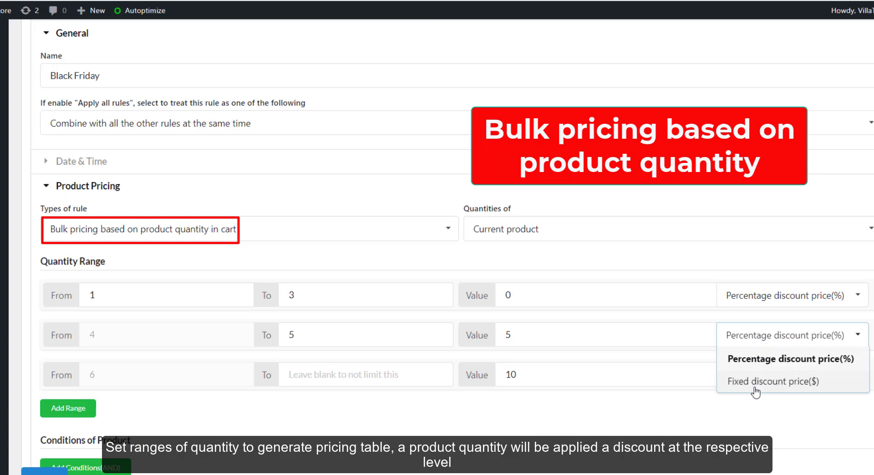
left_click(757, 381)
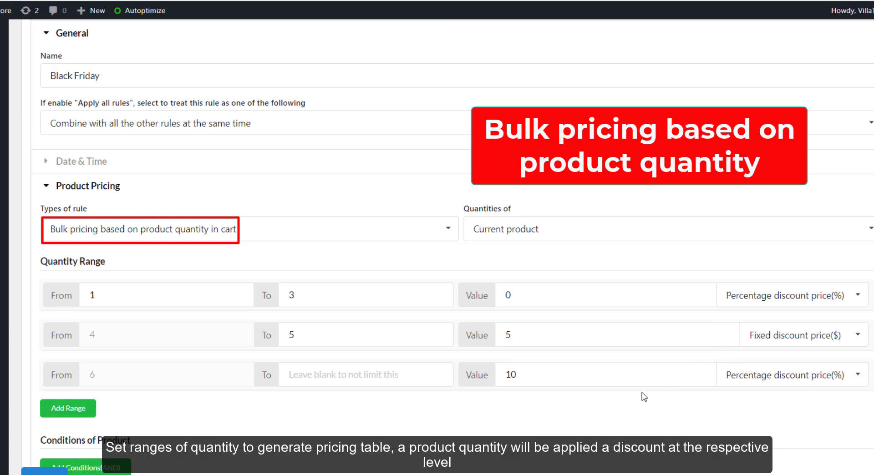
- Add a third quantity range and fill in its missing quantity
left_click(94, 415)
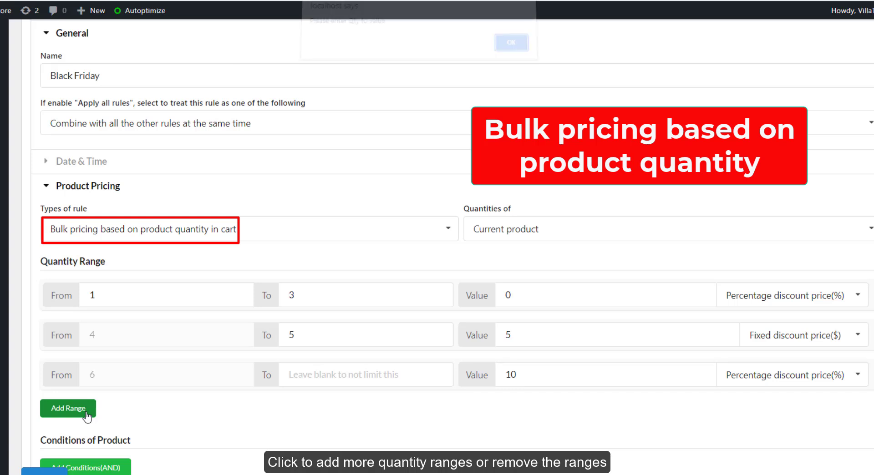
left_click(507, 51)
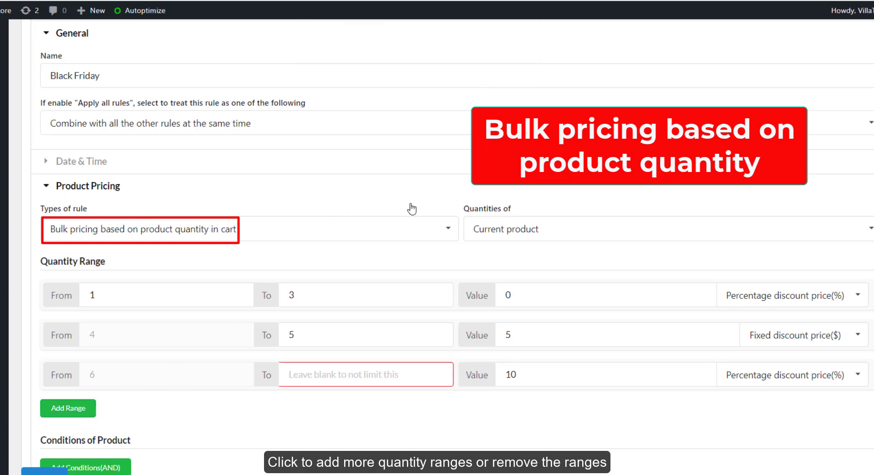
type("10")
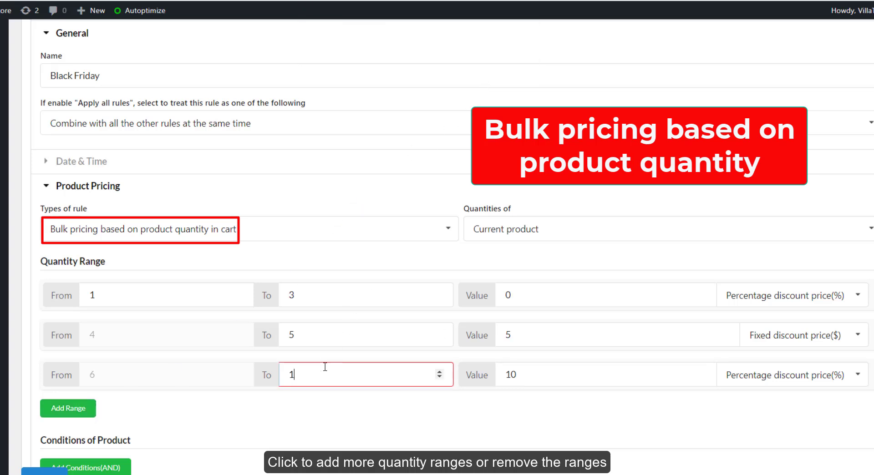
- Add a trial fourth range with a 15 discount, remove it, and collapse Product Pricing
left_click(81, 410)
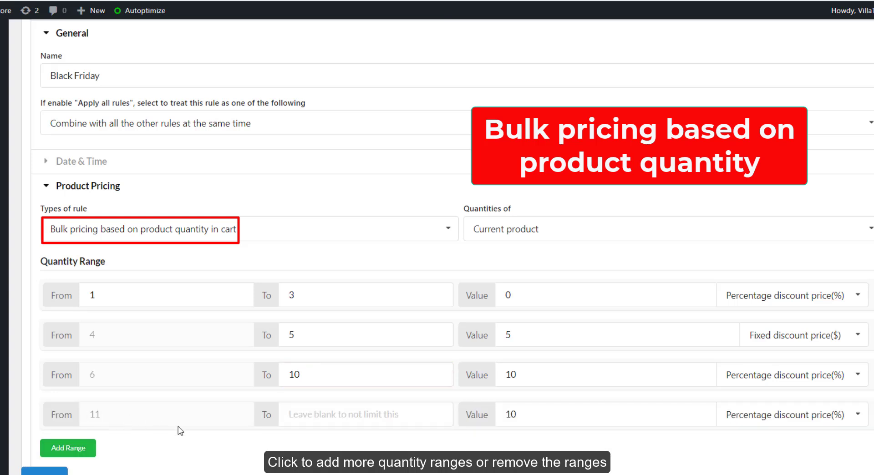
left_click(389, 418)
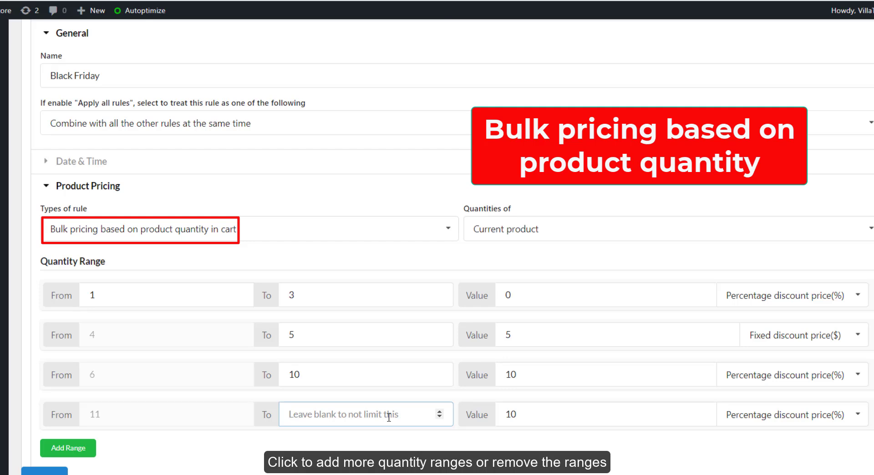
double_click(498, 418)
type("15")
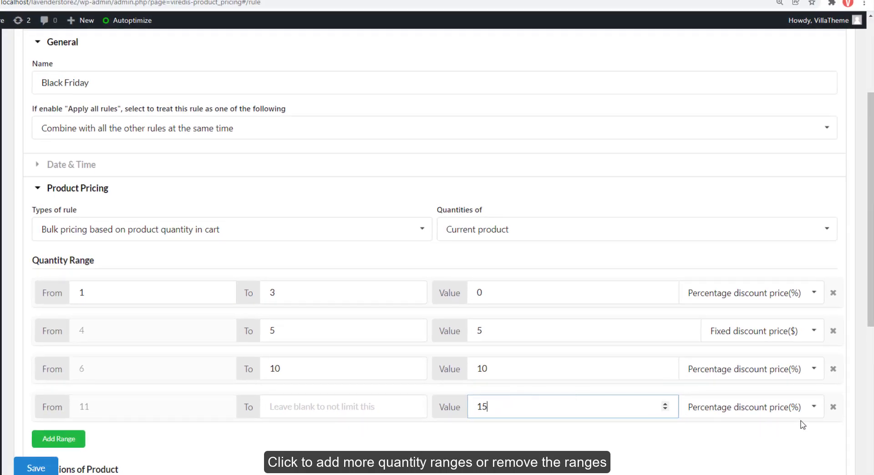
left_click(833, 407)
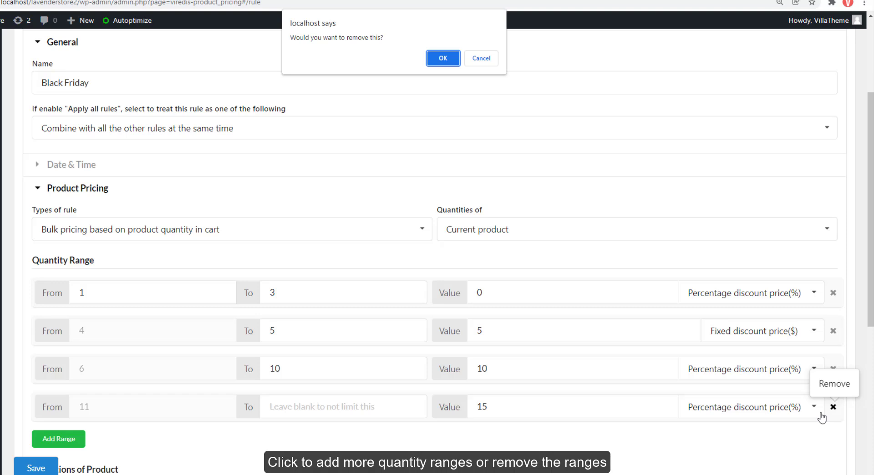
left_click(442, 59)
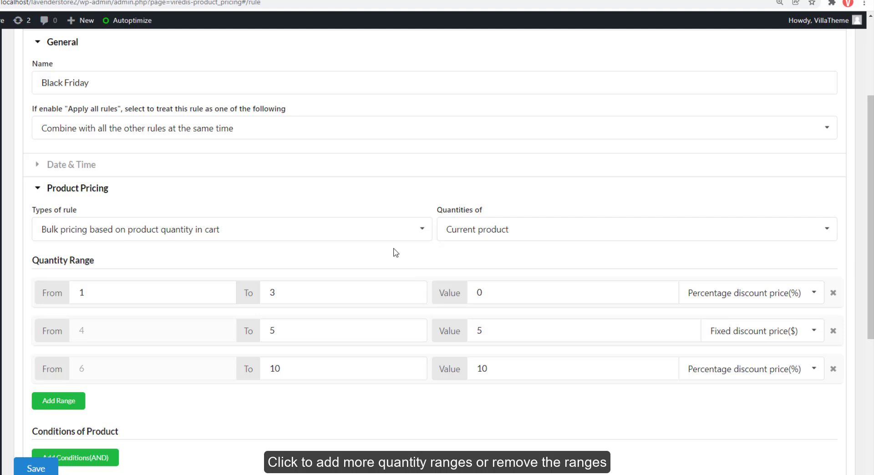
left_click(179, 195)
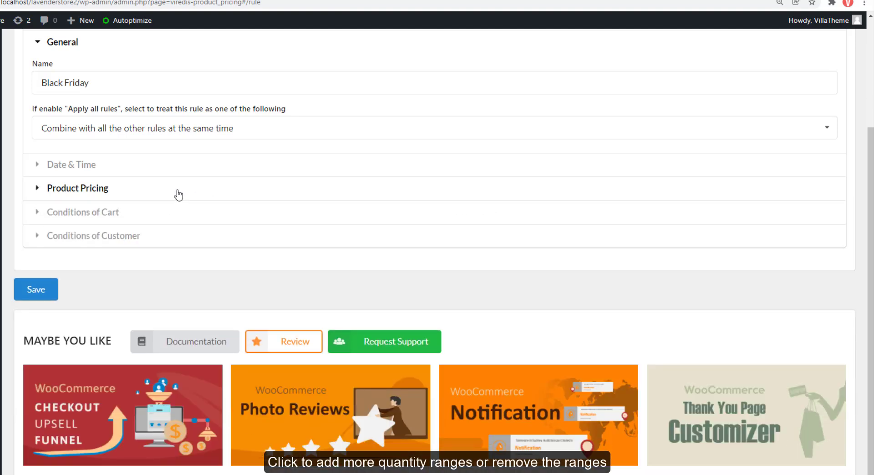
- Set the rule's Days to Sunday, Saturday and Friday
left_click(181, 171)
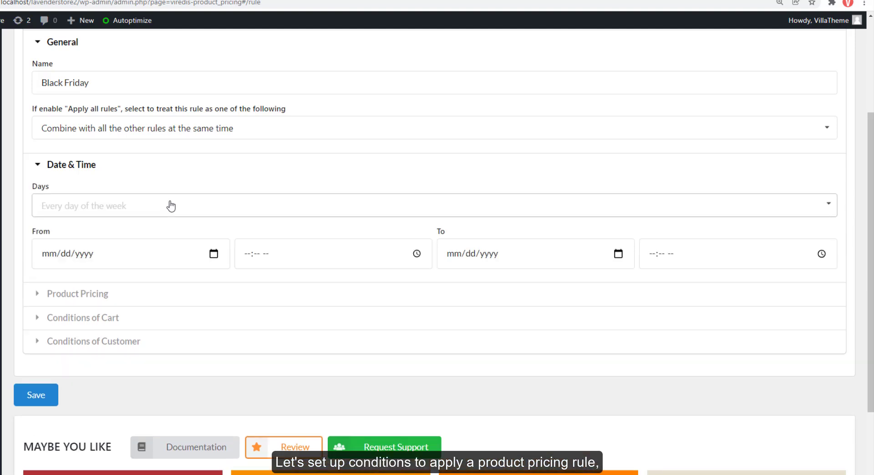
left_click(170, 207)
left_click(182, 231)
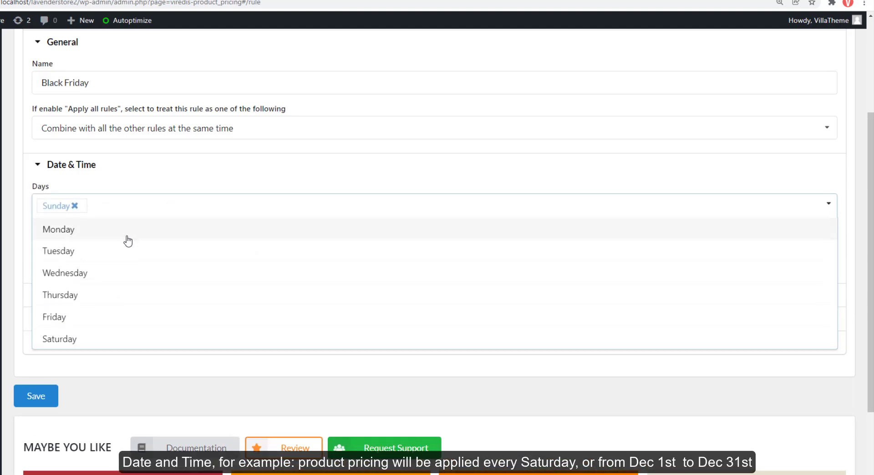
left_click(92, 340)
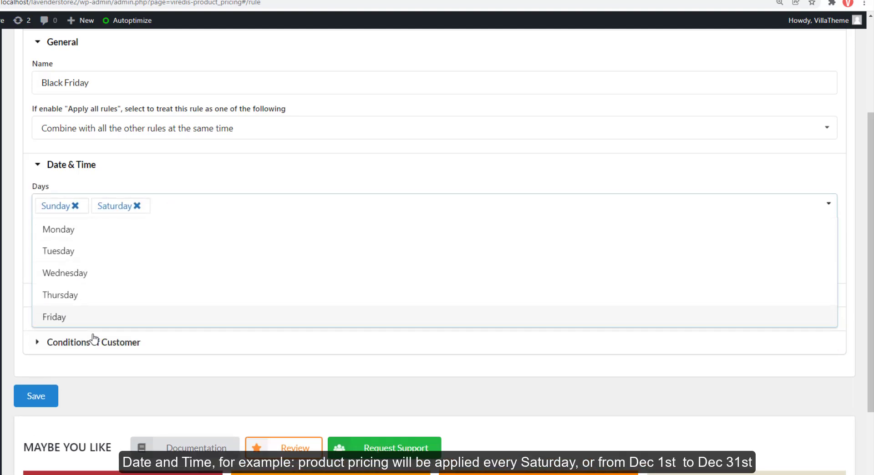
left_click(78, 317)
left_click(25, 234)
- Set the rule's date range from 12/11/2021 to 12/31/2021
left_click(213, 262)
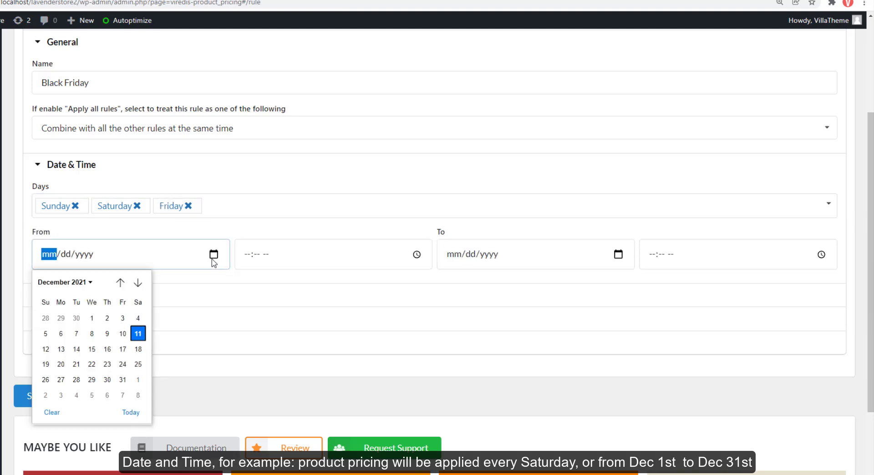
left_click(138, 334)
left_click(618, 255)
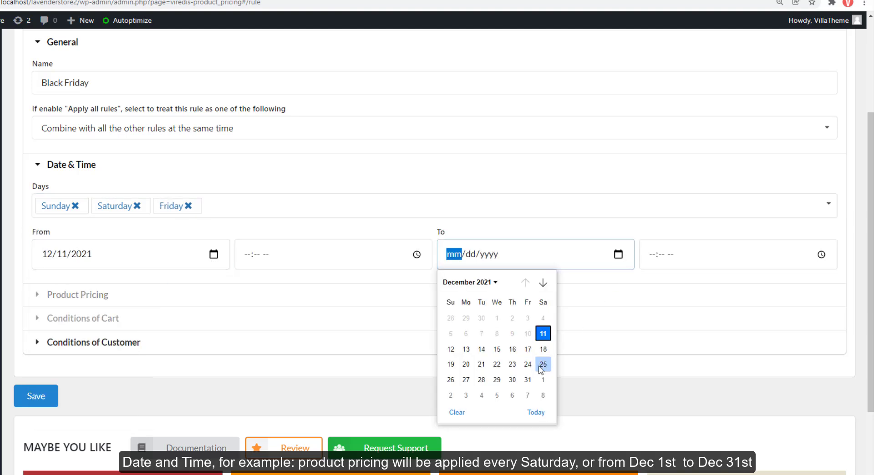
left_click(528, 380)
- Set the start time to 12:00 AM and the end time to 12:59
left_click(417, 254)
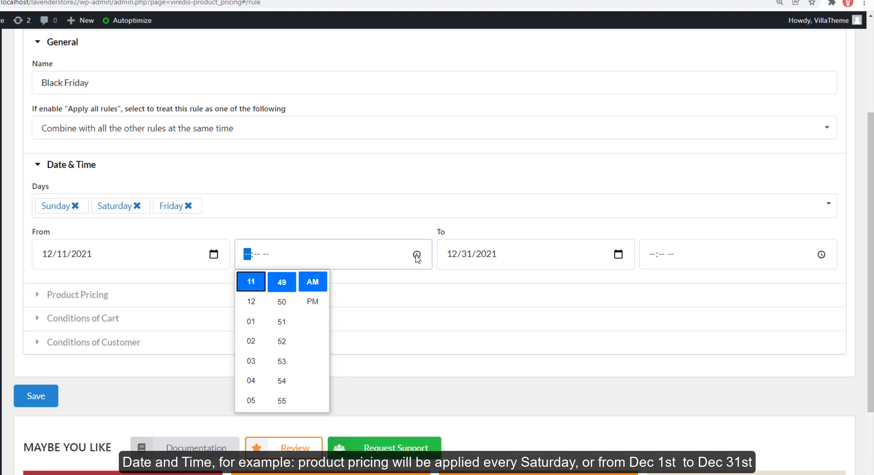
left_click(251, 301)
scroll(282, 301, "down", 10)
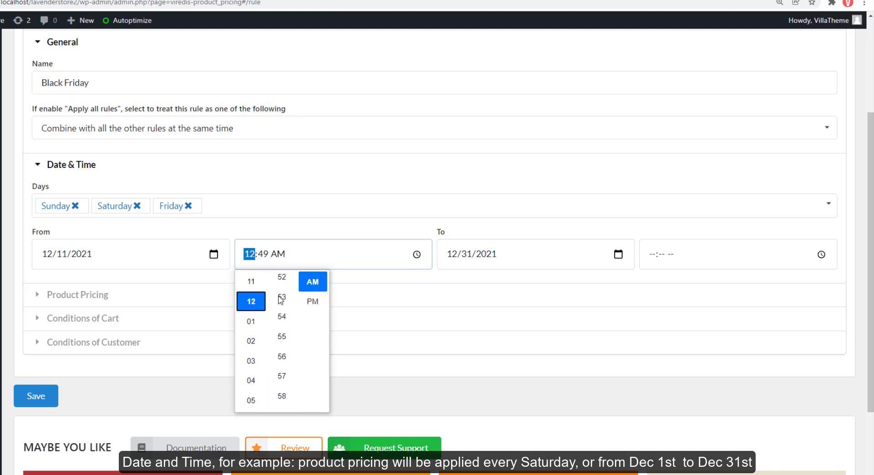
left_click(264, 255)
type("00")
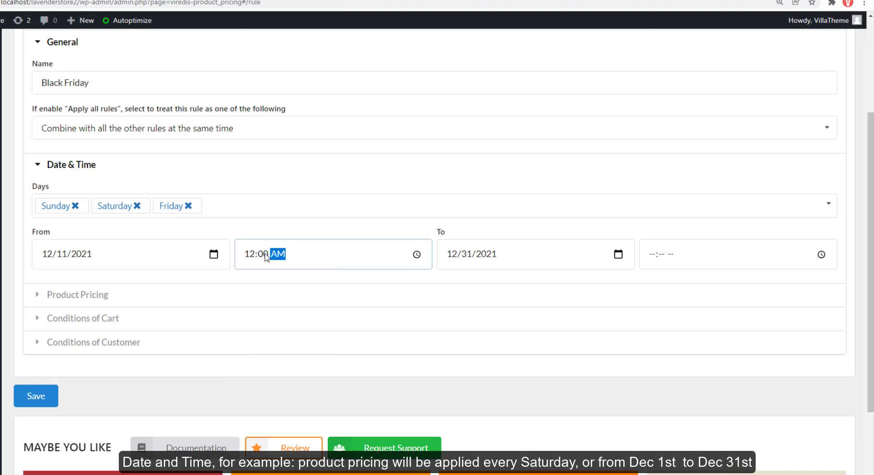
left_click(655, 262)
type("1259")
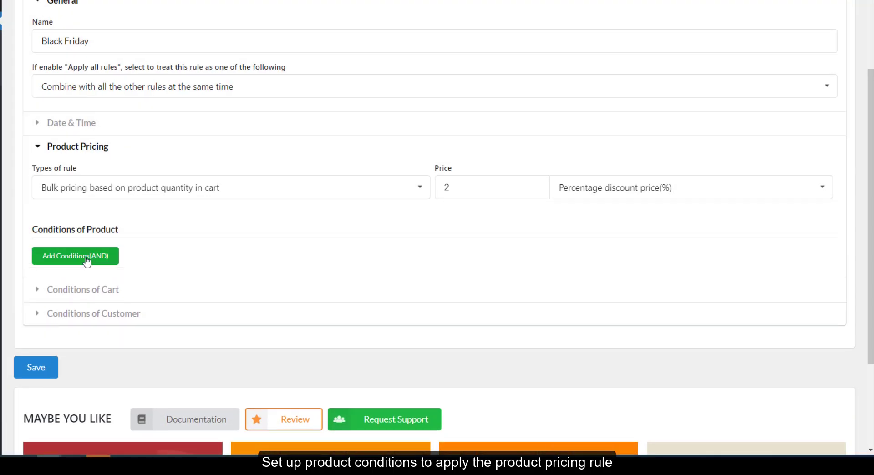
- Add a Product price condition with a minimum price of 100
left_click(73, 256)
left_click(136, 264)
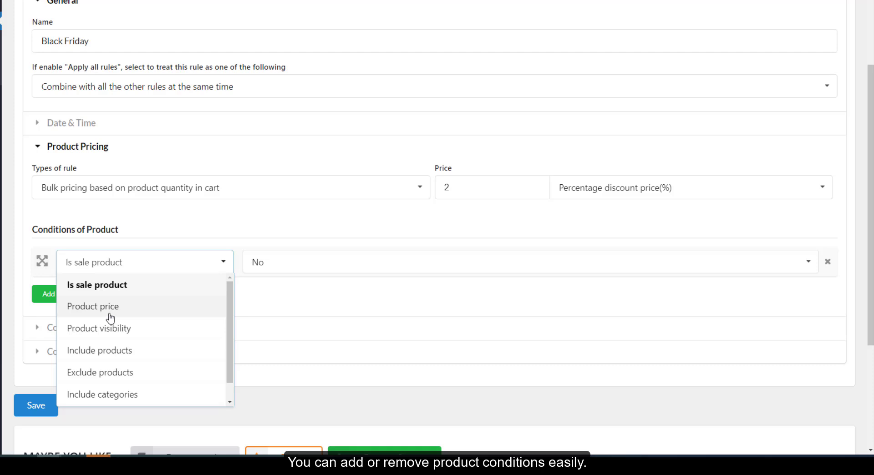
mouse_move(232, 316)
left_mouse_down()
mouse_move(233, 337)
mouse_move(234, 309)
left_mouse_up()
left_click(115, 311)
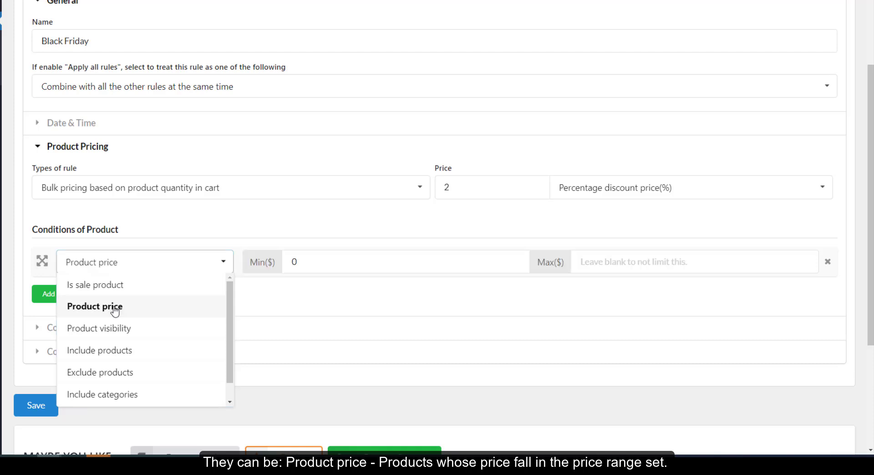
left_click(296, 263)
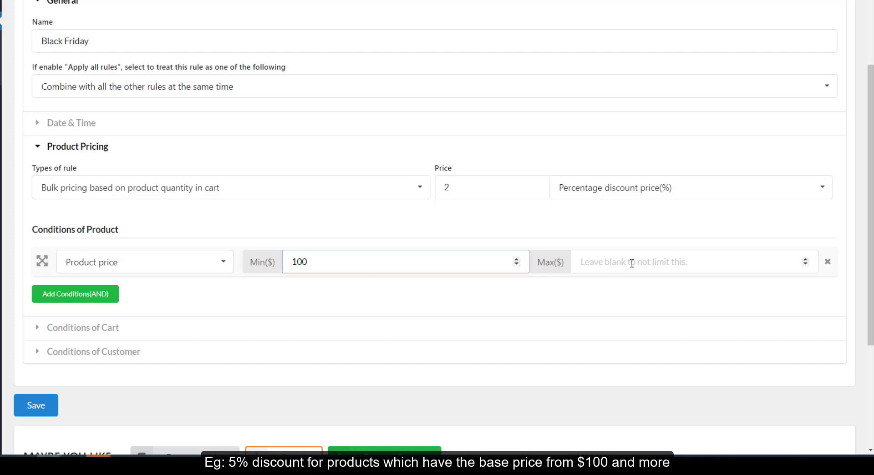
- Include the three Day Glove ReKnit products: the variable product, Yellow and Pink variants
left_click(116, 299)
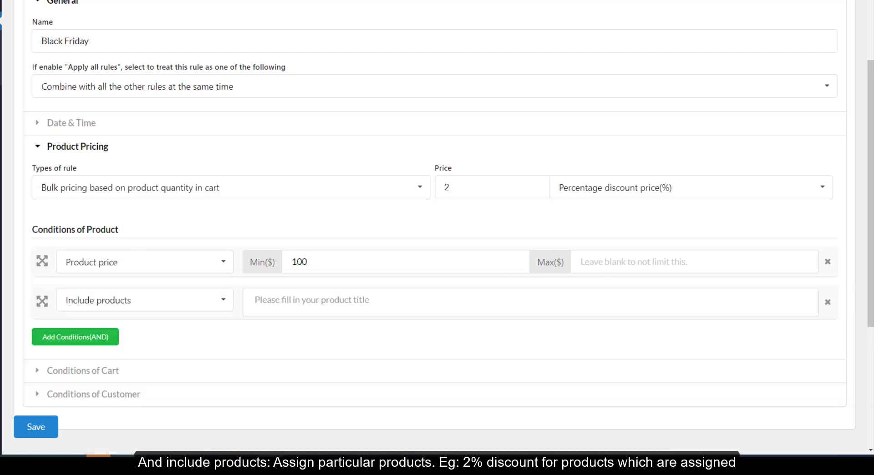
left_click(277, 300)
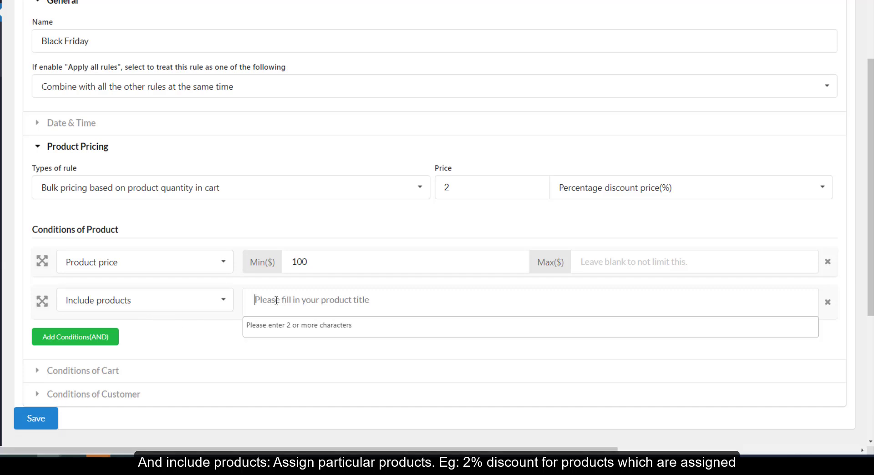
type("day g")
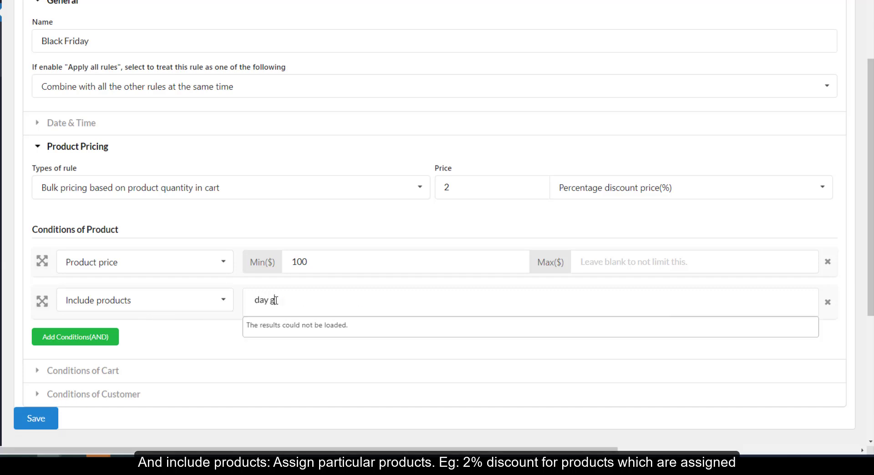
type("love")
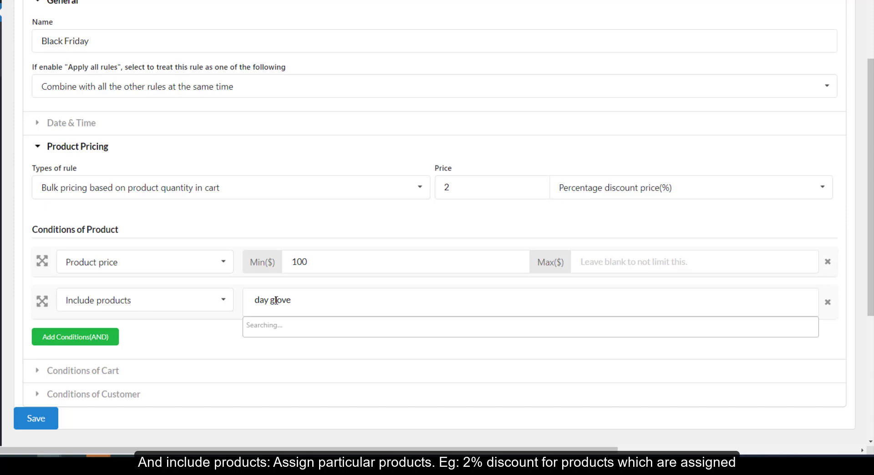
left_click(274, 326)
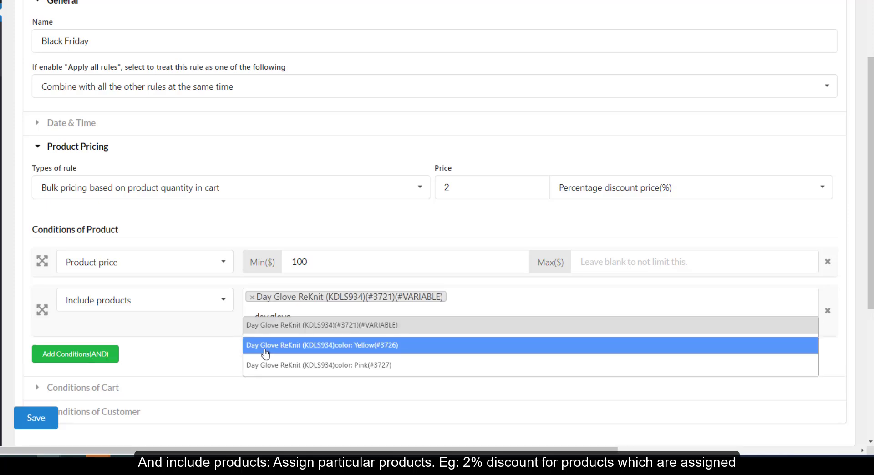
left_click(264, 346)
left_click(266, 366)
left_click(191, 345)
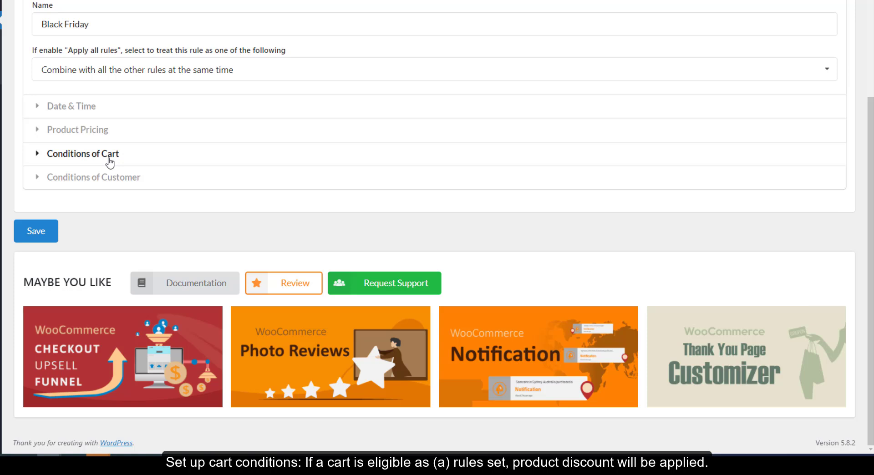
left_click(109, 159)
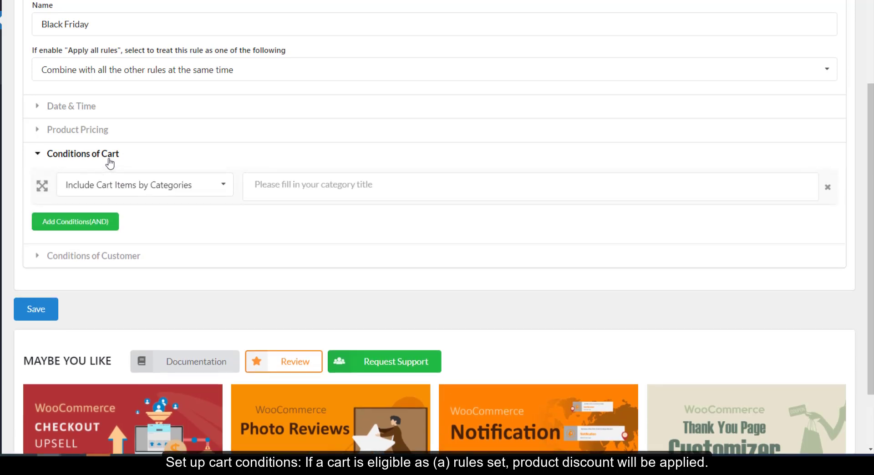
- Make the first cart condition a Cart Subtotal condition
left_click(120, 190)
scroll(121, 248, "up", 3)
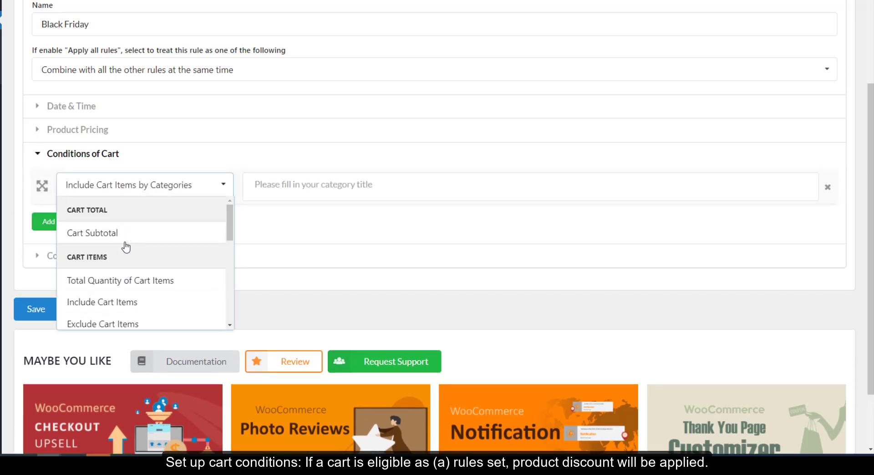
left_click(108, 232)
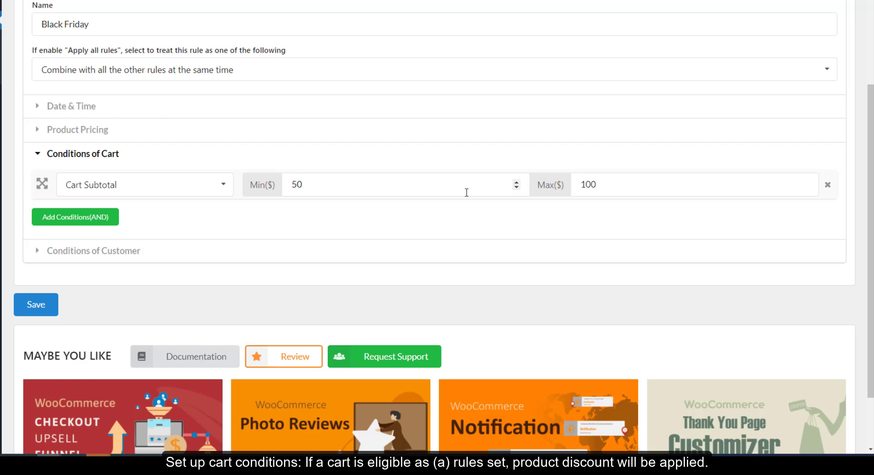
- Add an Include Cart Items cart condition, then remove it again
left_click(111, 221)
left_click(111, 223)
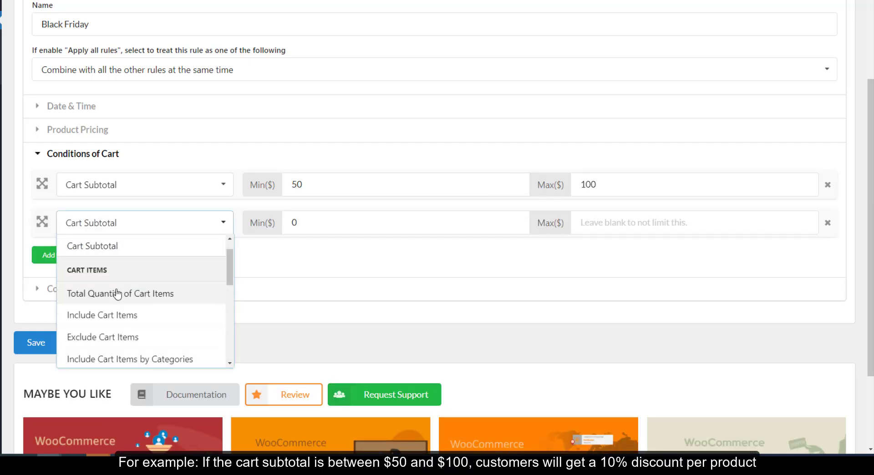
scroll(117, 294, "down", 1)
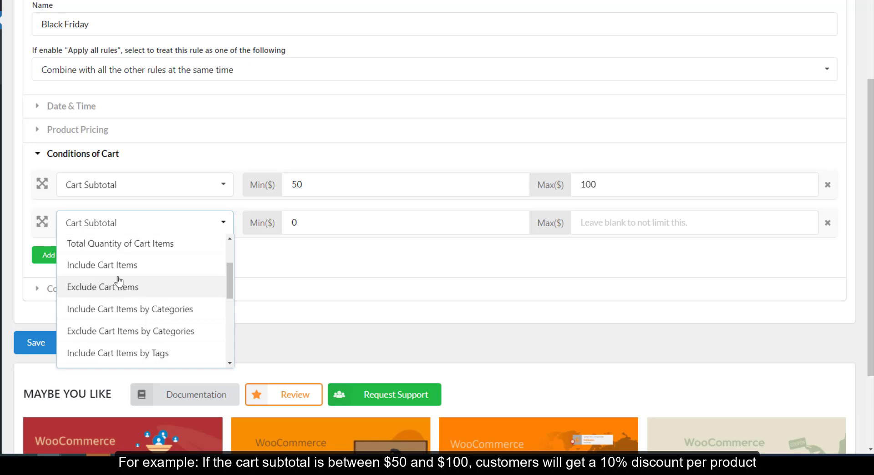
left_click(120, 266)
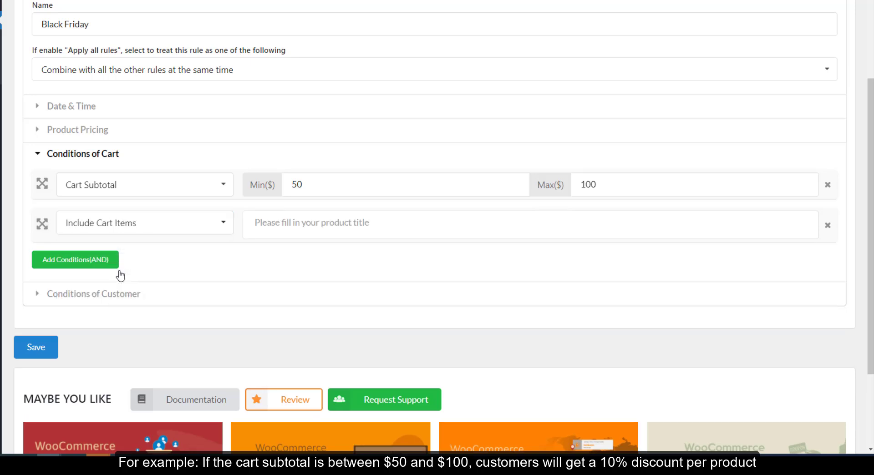
left_click(289, 227)
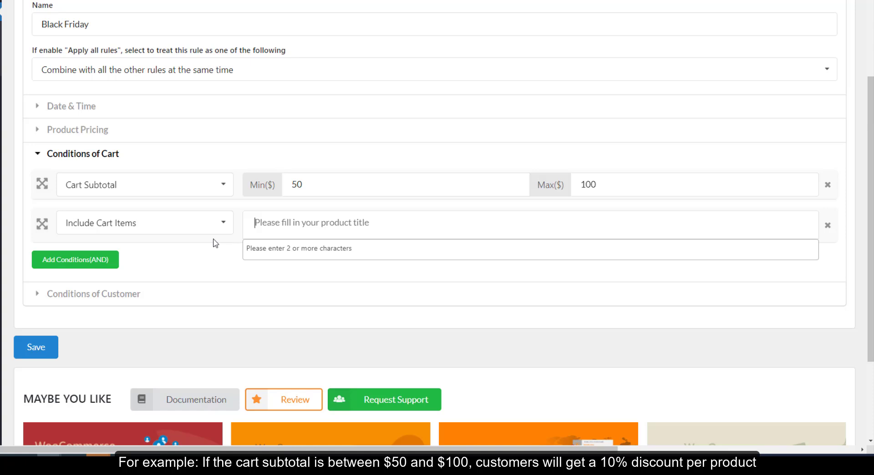
left_click(828, 225)
left_click(445, 19)
- Add an Exclude Coupon cart condition for the firstorder coupon, then show Conditions of Customer
left_click(91, 221)
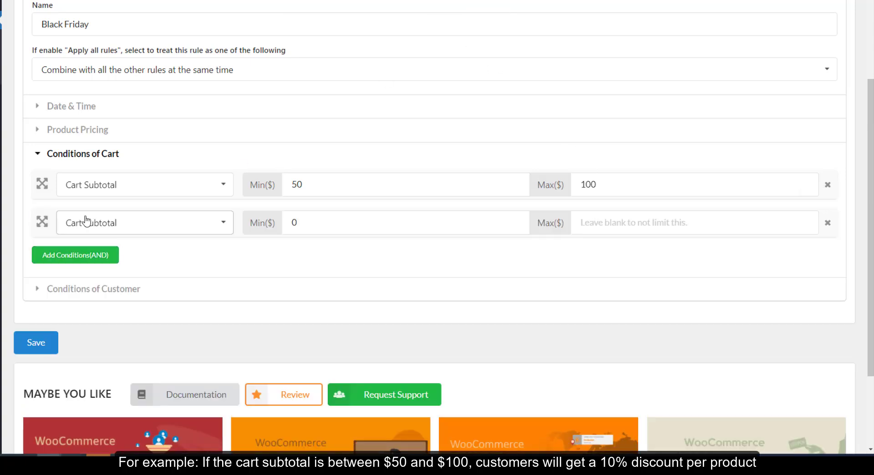
left_click(138, 230)
scroll(148, 286, "down", 1)
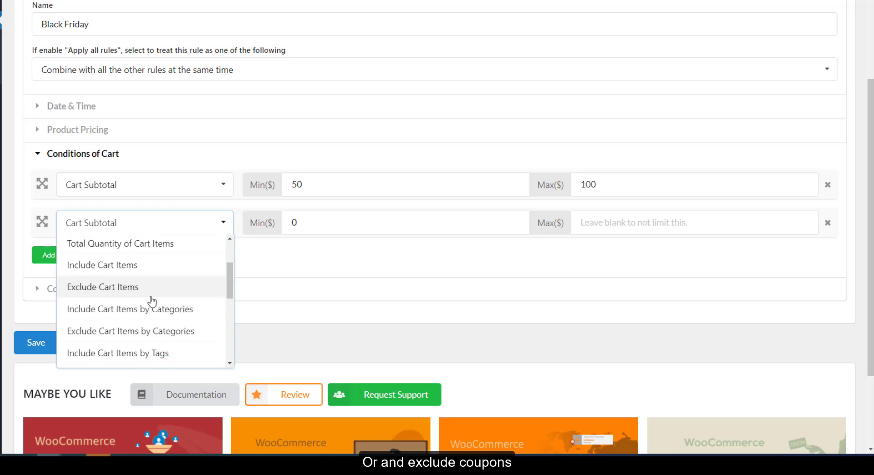
scroll(153, 312, "down", 1)
scroll(153, 313, "down", 3)
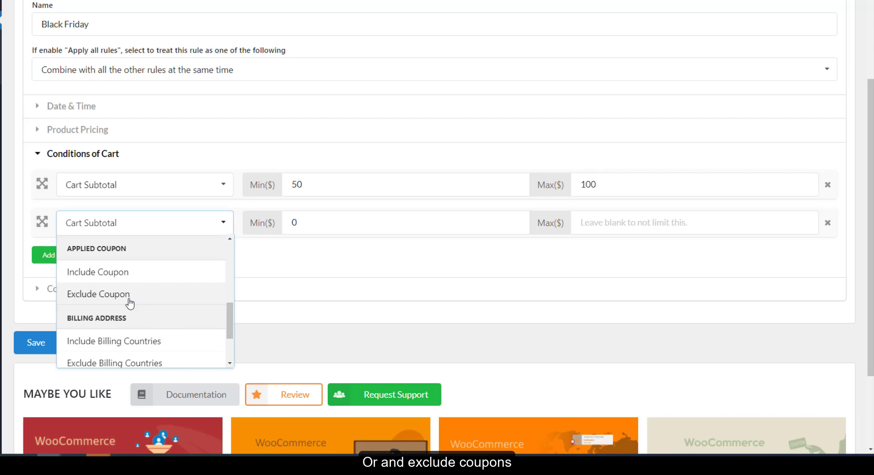
left_click(131, 304)
left_click(306, 227)
type("fir")
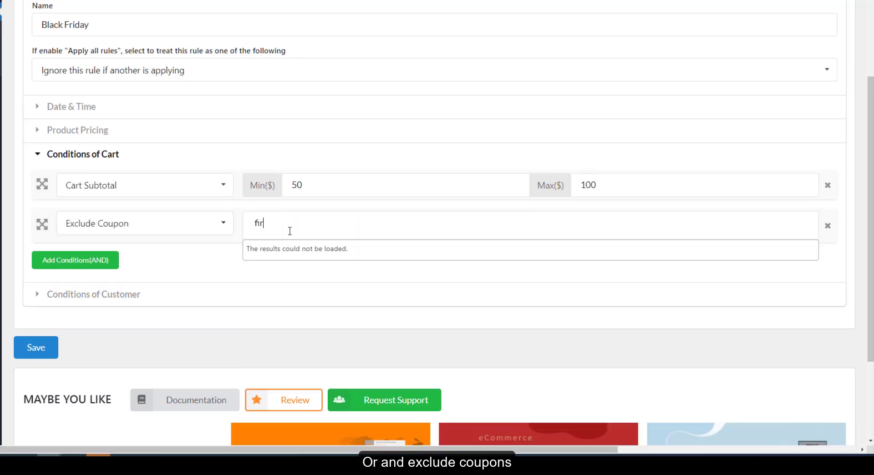
type("st")
left_click(287, 251)
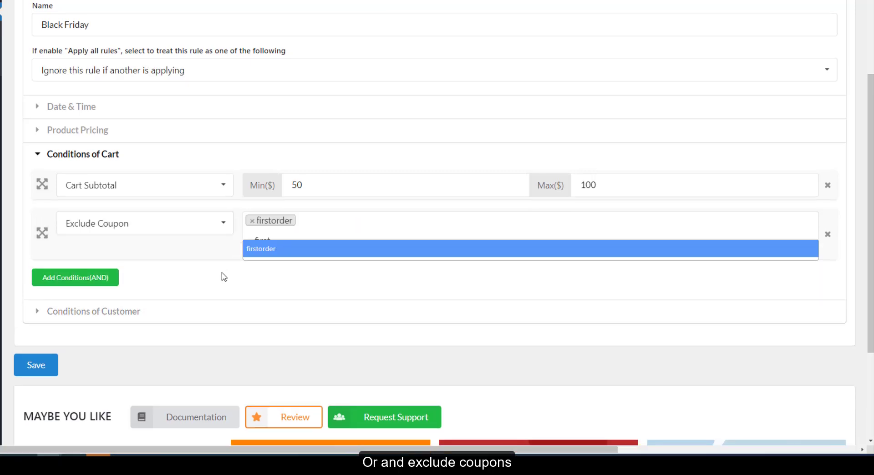
left_click(115, 160)
left_click(113, 178)
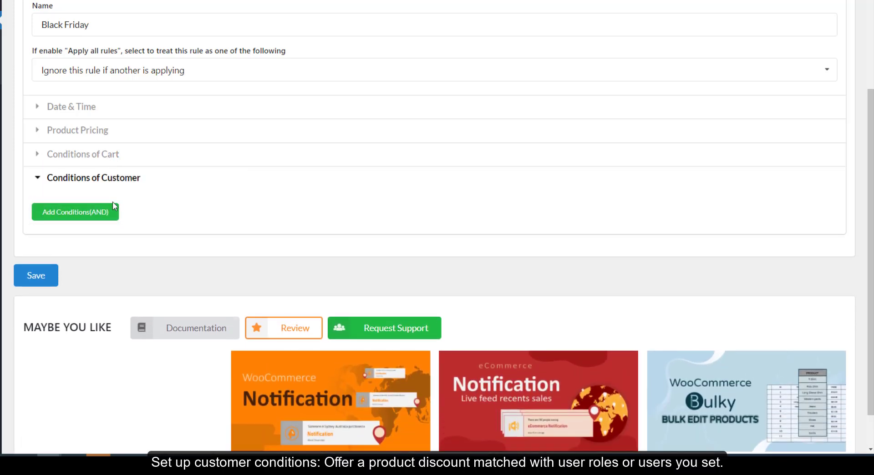
- Add an Include user role customer condition with the Editor, Author and Contributor roles
left_click(113, 209)
left_click(123, 216)
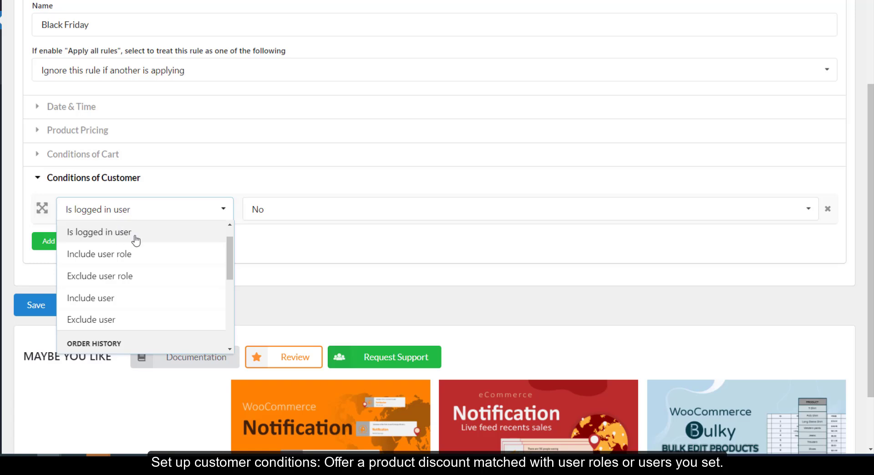
left_click(135, 240)
left_click(131, 216)
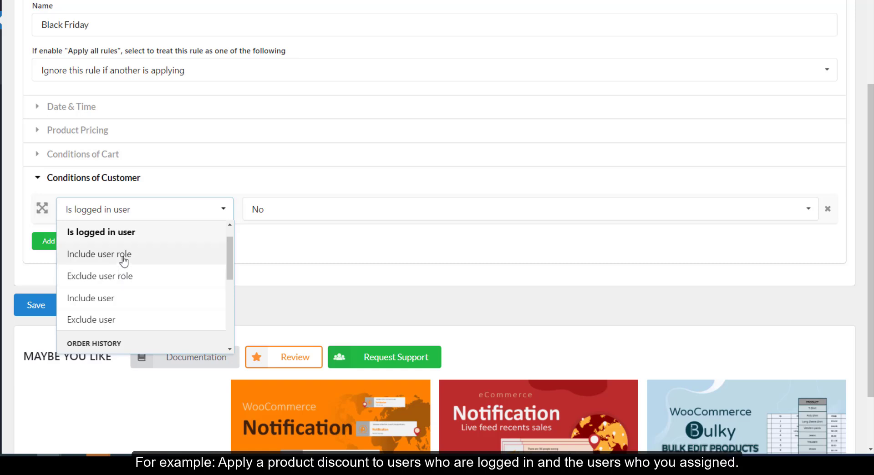
left_click(123, 260)
left_click(296, 216)
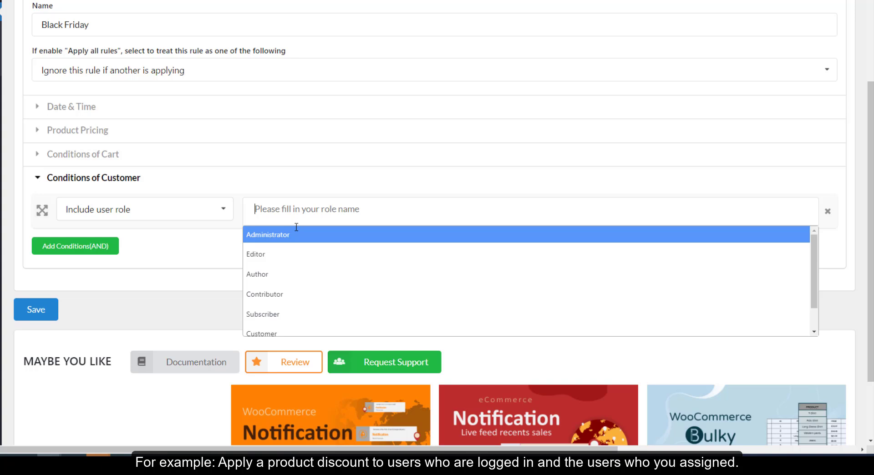
scroll(280, 283, "down", 1)
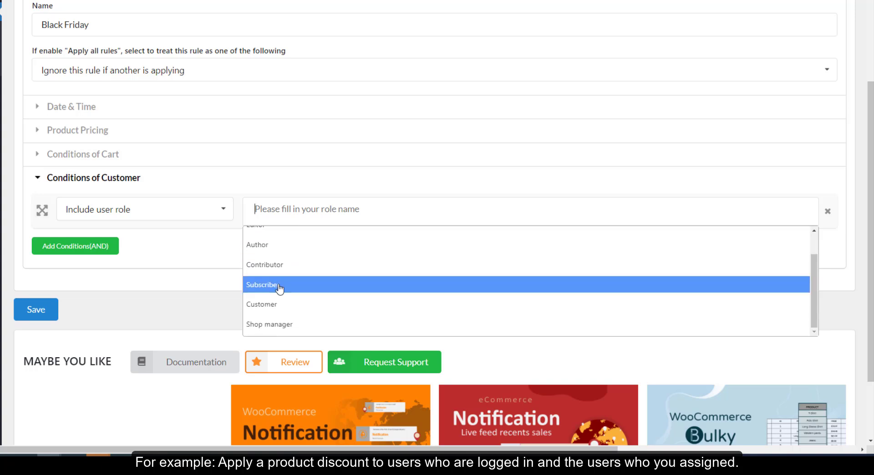
left_click(280, 286)
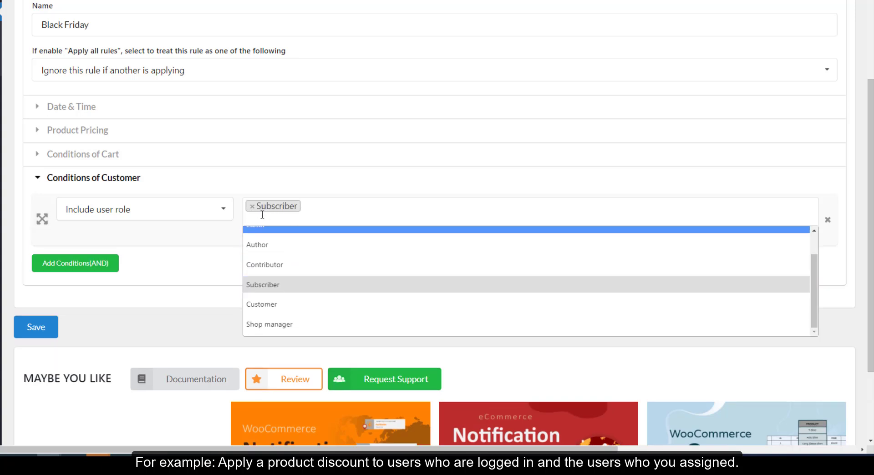
left_click(296, 248)
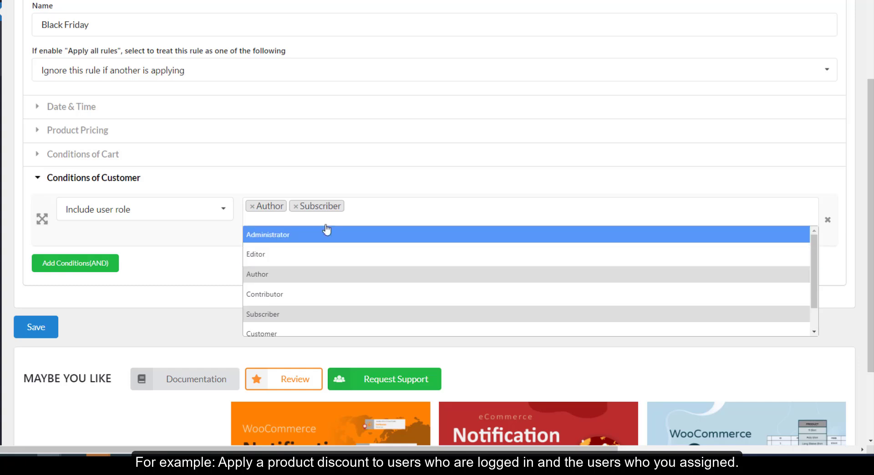
left_click(296, 207)
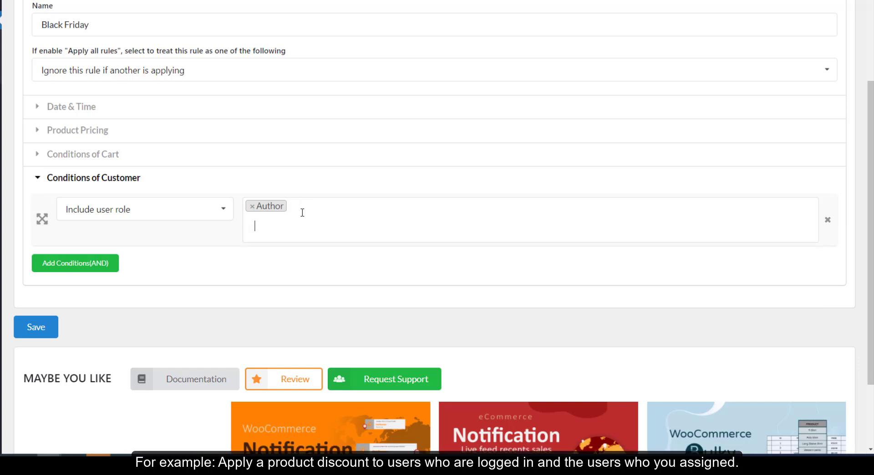
left_click(300, 218)
left_click(281, 276)
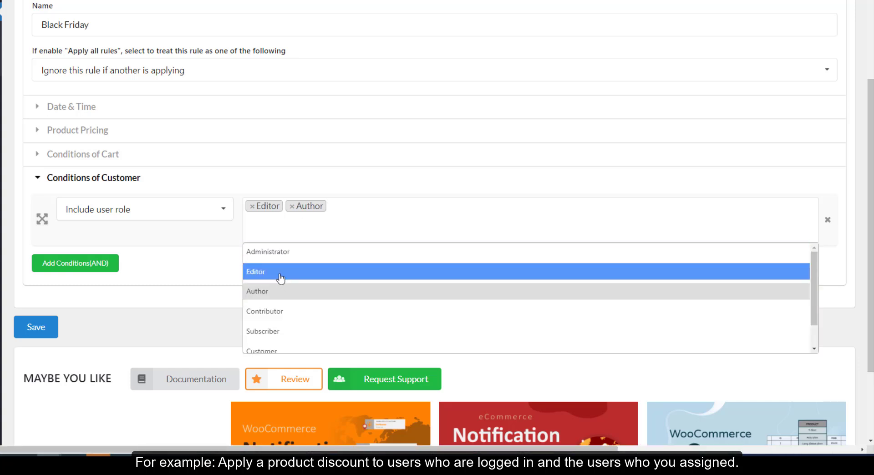
left_click(283, 316)
left_click(207, 259)
- Add an Include user condition and select the specific customer found by name search
left_click(109, 264)
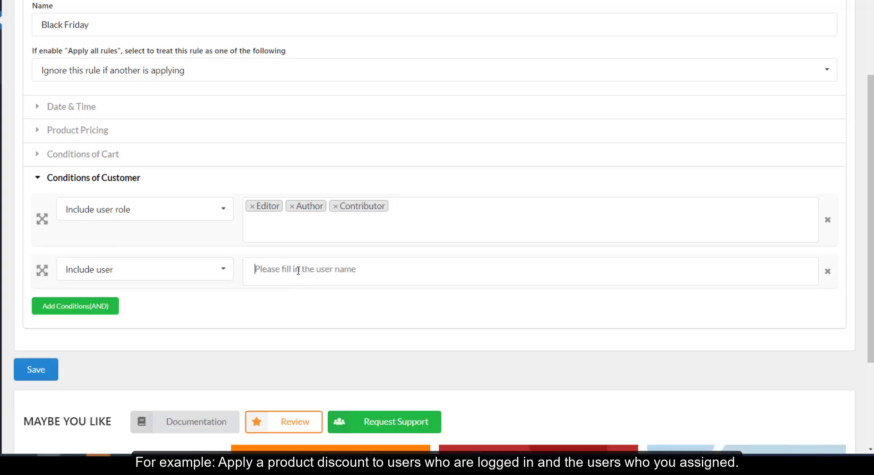
left_click(299, 270)
type("john")
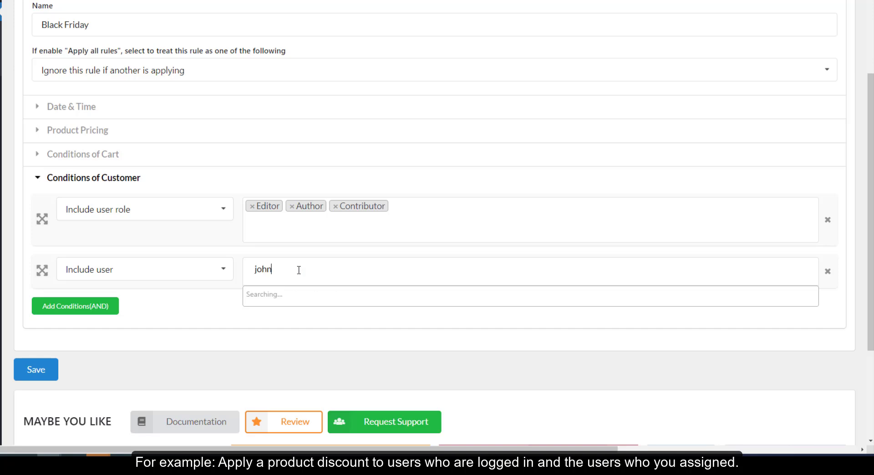
left_click(294, 297)
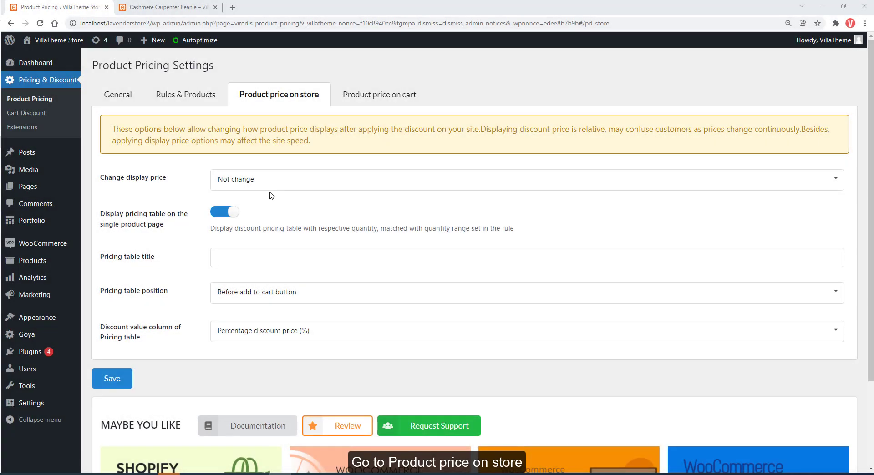
- Leave the store display price at Not change and reload the product page to compare
left_click(262, 193)
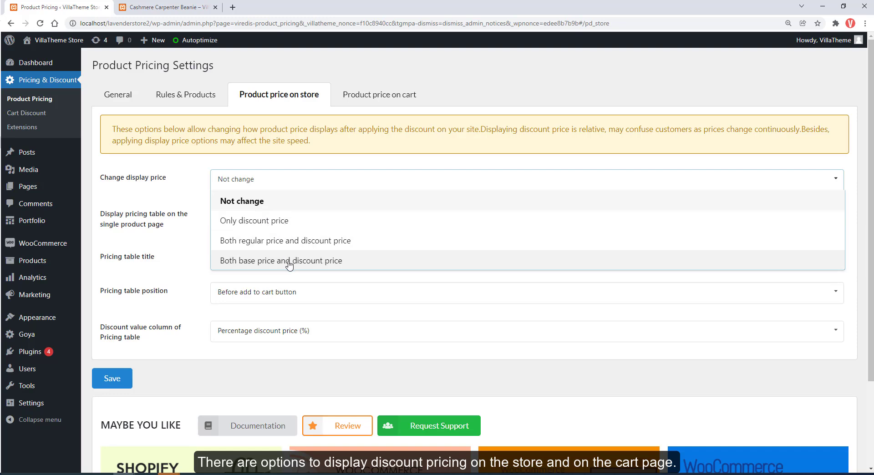
left_click(263, 206)
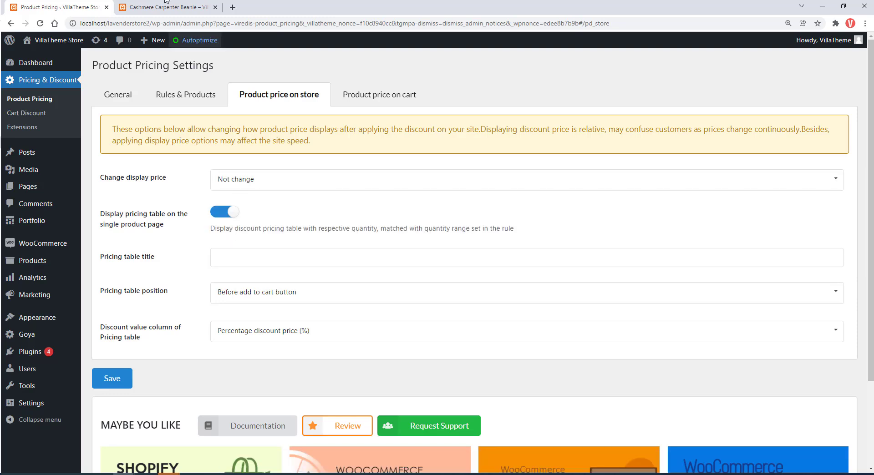
key("ctrl+Tab")
key("F5")
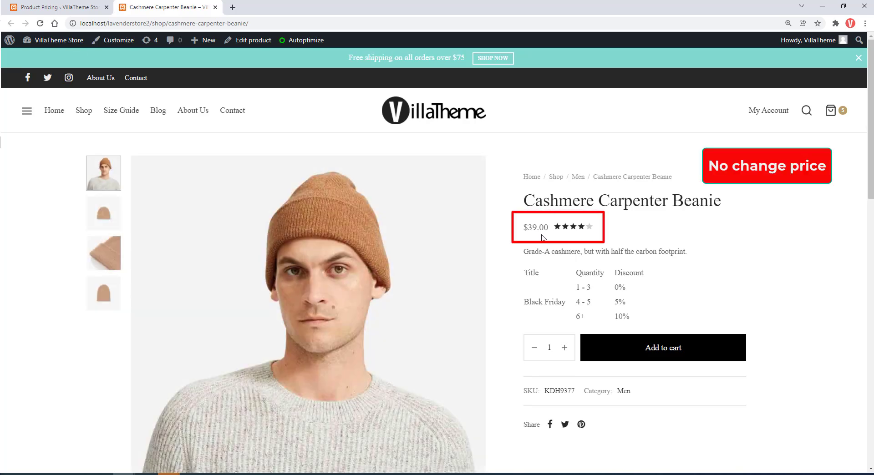
left_click(55, 7)
- Save the display price as Only discount price and confirm the beanie shows $37.05
left_click(264, 179)
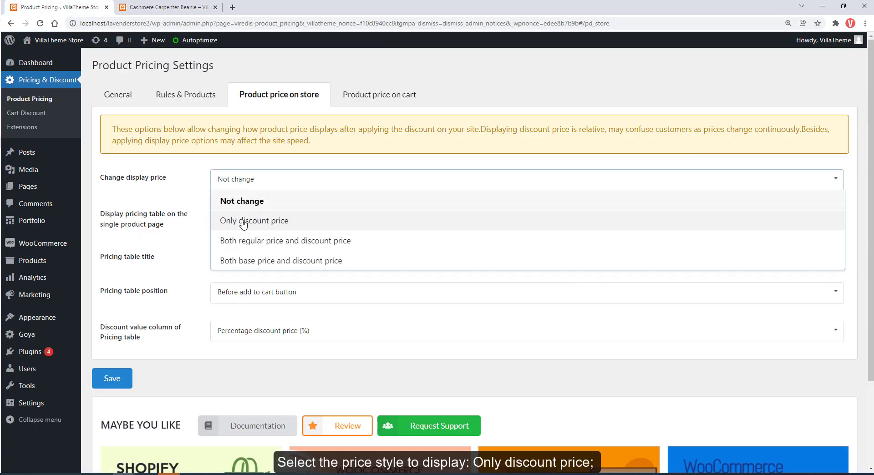
left_click(243, 223)
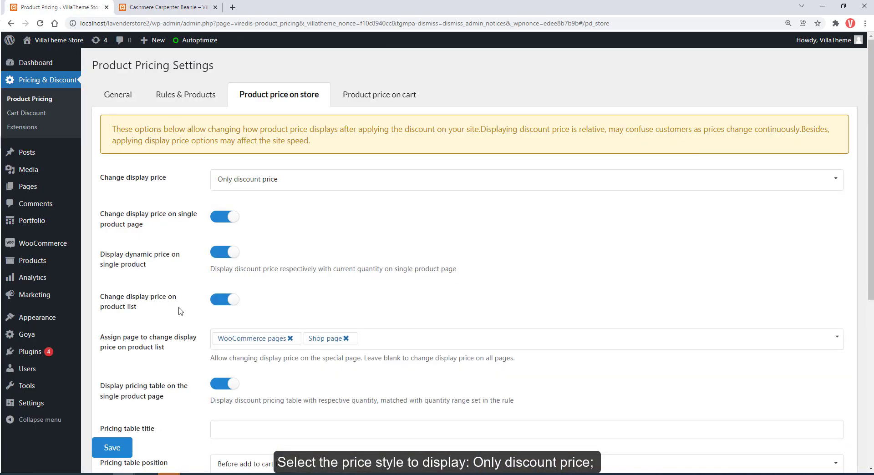
left_click(129, 448)
left_click(164, 7)
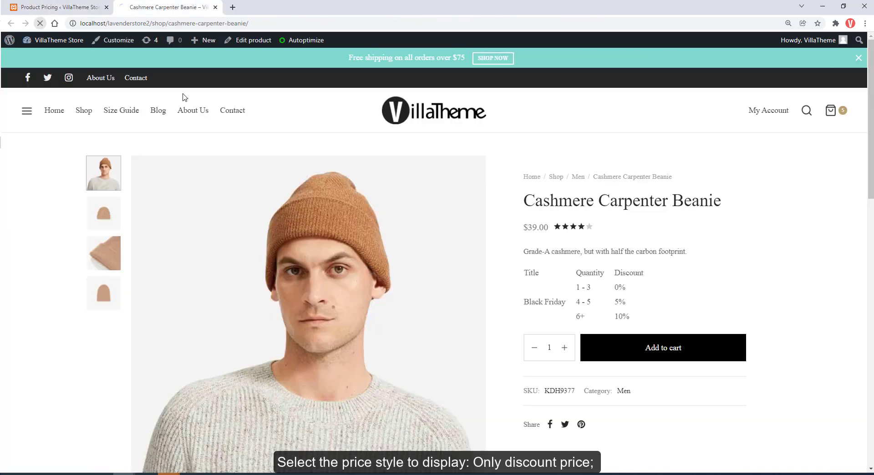
key("F5")
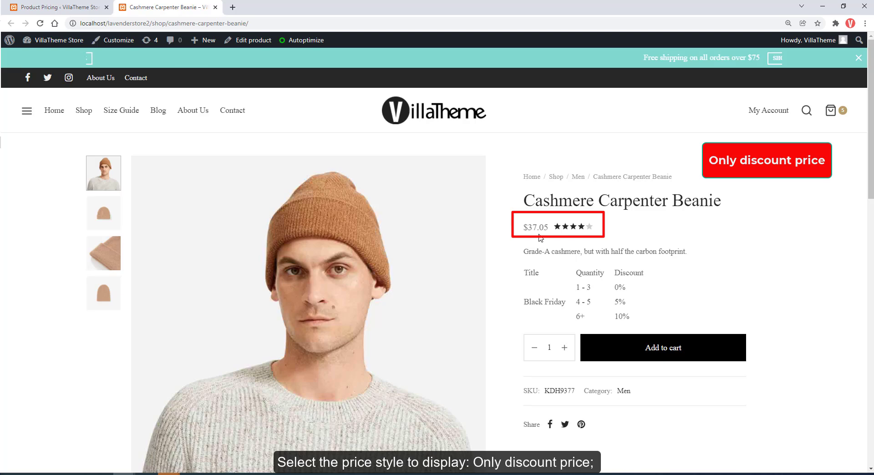
left_click(67, 7)
left_click(251, 179)
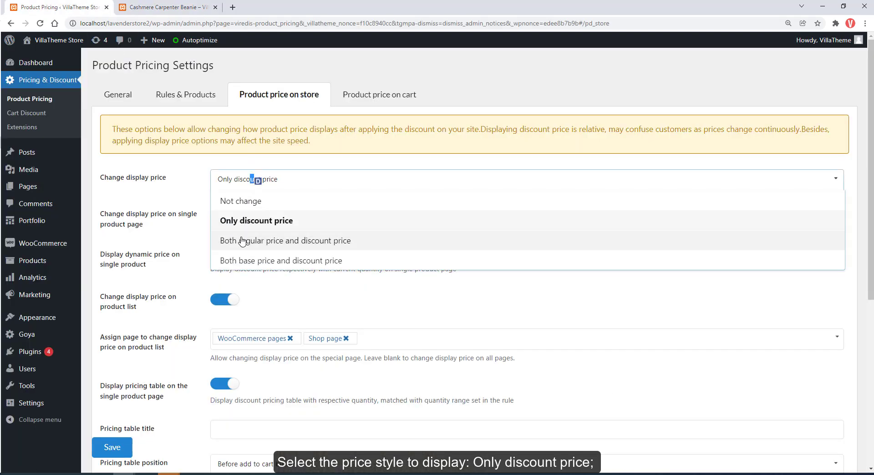
- Save the display price as Both regular price and discount price and reload the beanie page
left_click(243, 242)
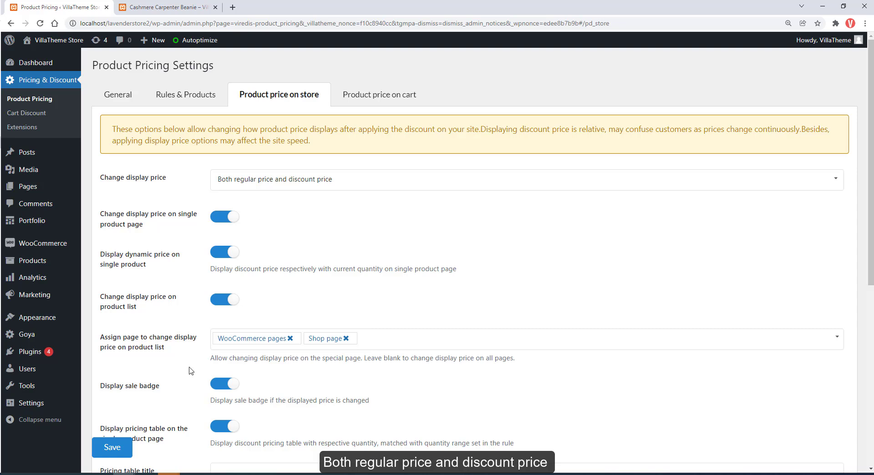
left_click(114, 447)
left_click(122, 8)
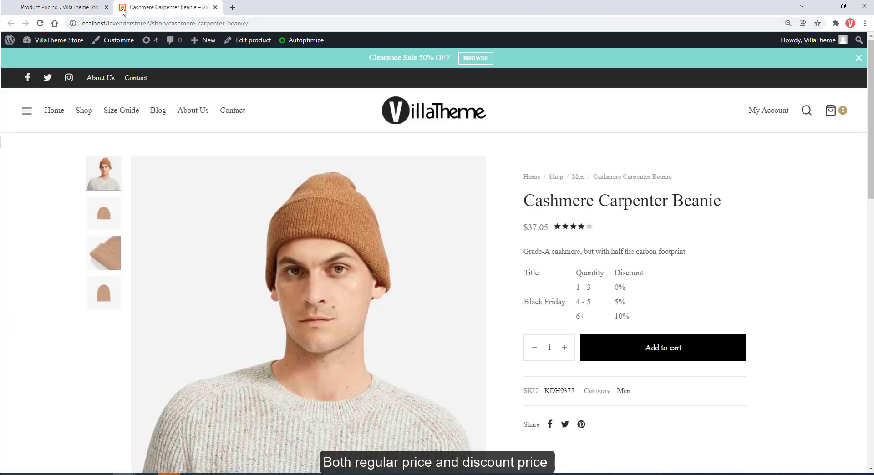
left_click(40, 23)
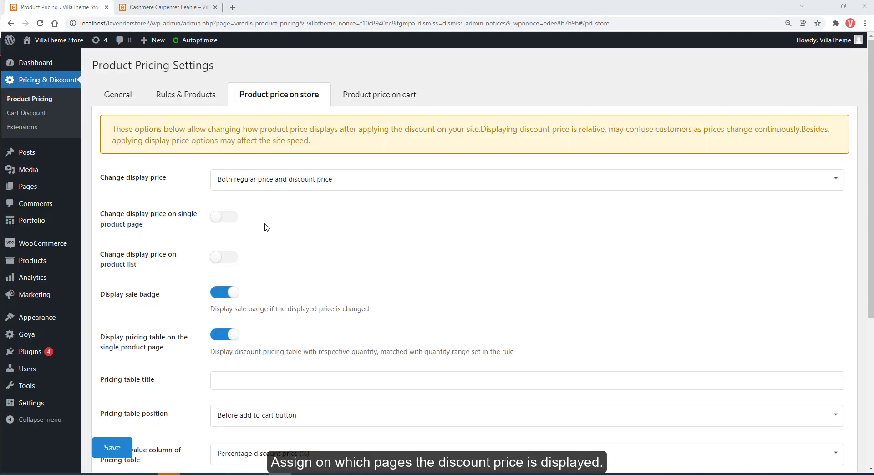
- Turn on changed prices for single product pages and product lists, limited to Single product page, and save
left_click(226, 221)
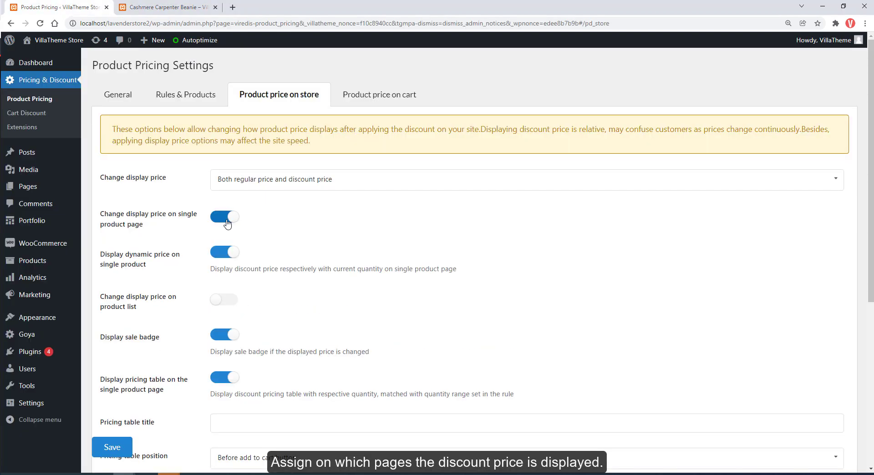
left_click(234, 297)
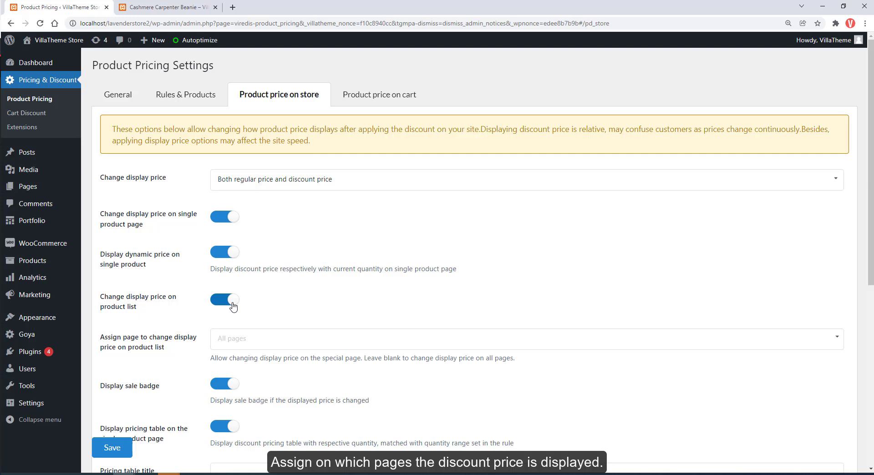
scroll(235, 301, "down", 1)
left_click(236, 302)
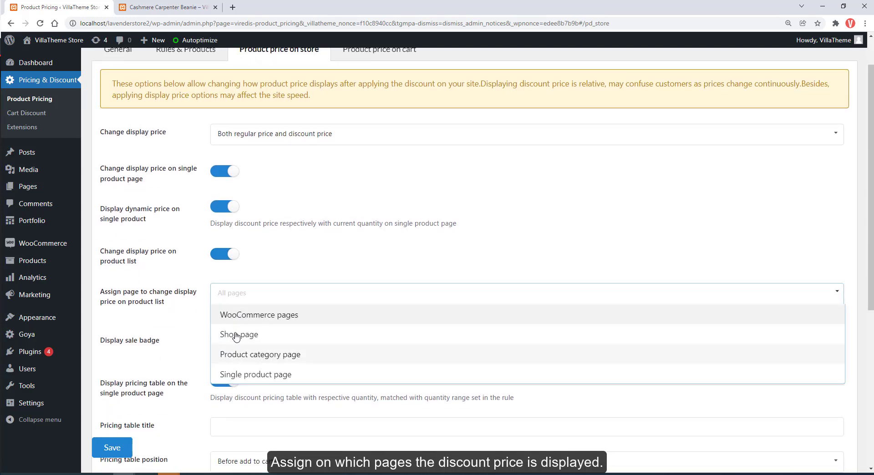
left_click(250, 376)
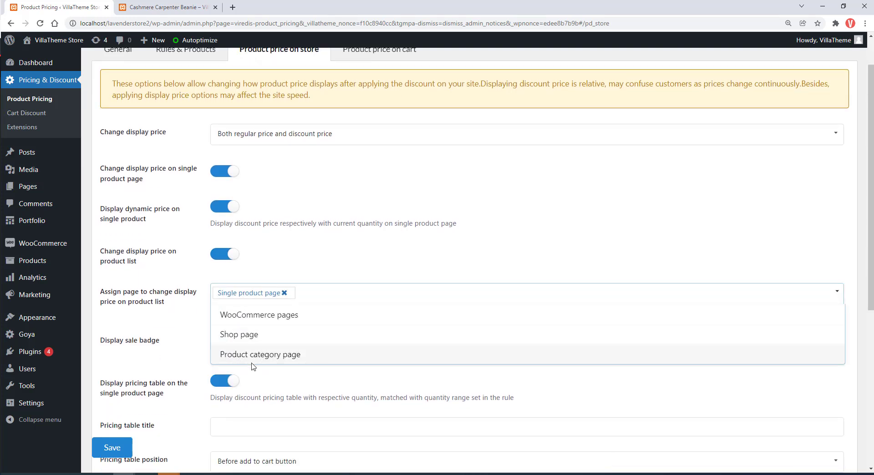
left_click(112, 448)
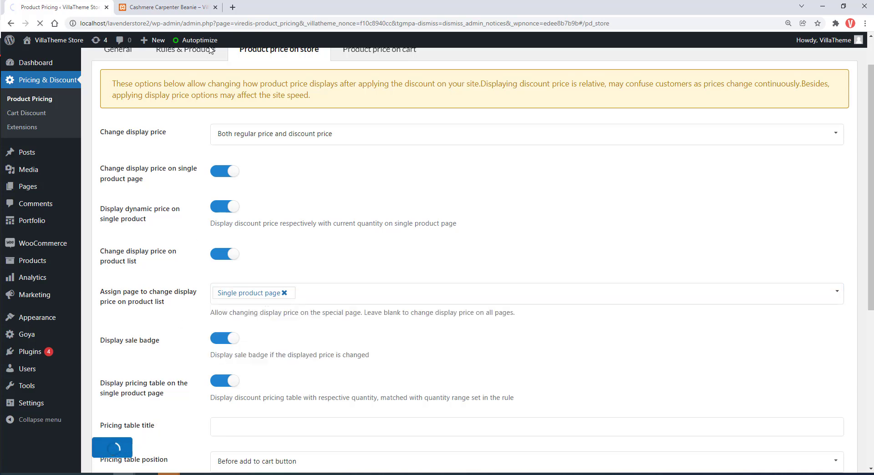
left_click(199, 5)
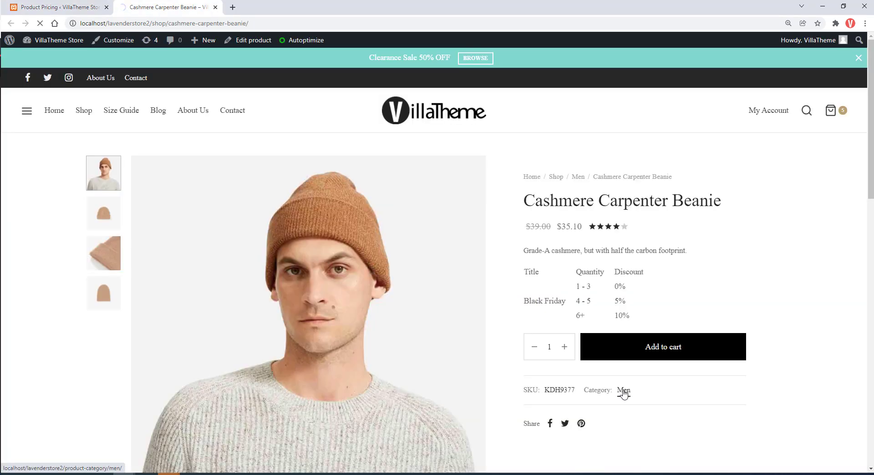
- Browse the storefront's Men category product listing
left_click(624, 390)
scroll(622, 393, "down", 5)
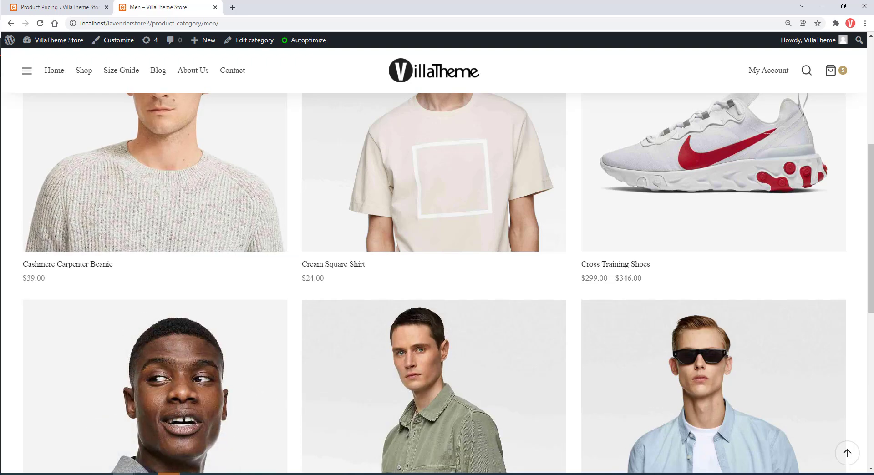
scroll(437, 282, "down", 4)
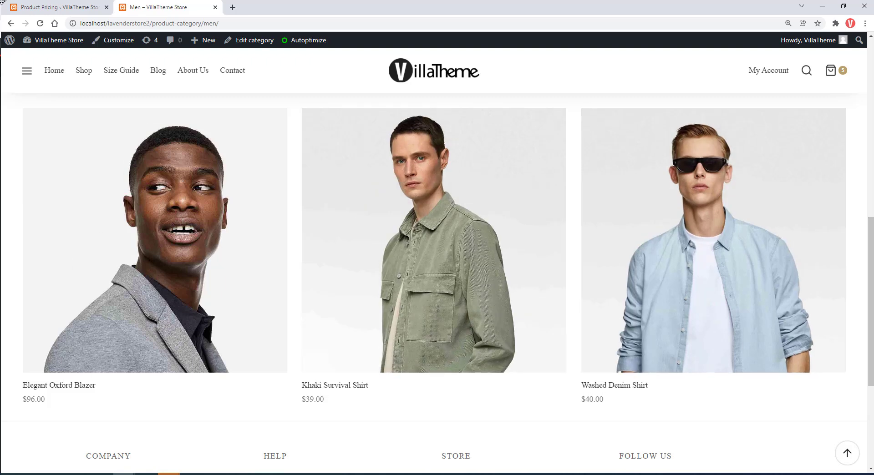
- Assign WooCommerce pages, Shop page and Product category page, save, and recheck the Men listing prices
left_click(23, 6)
left_click(309, 345)
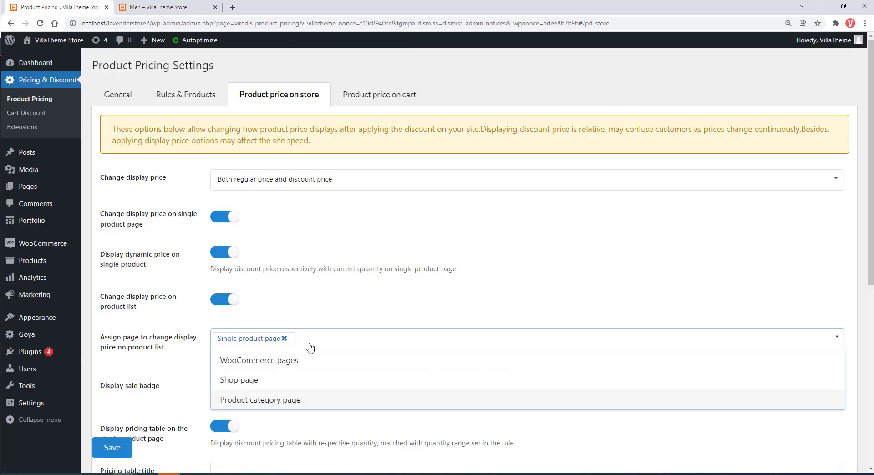
left_click(297, 361)
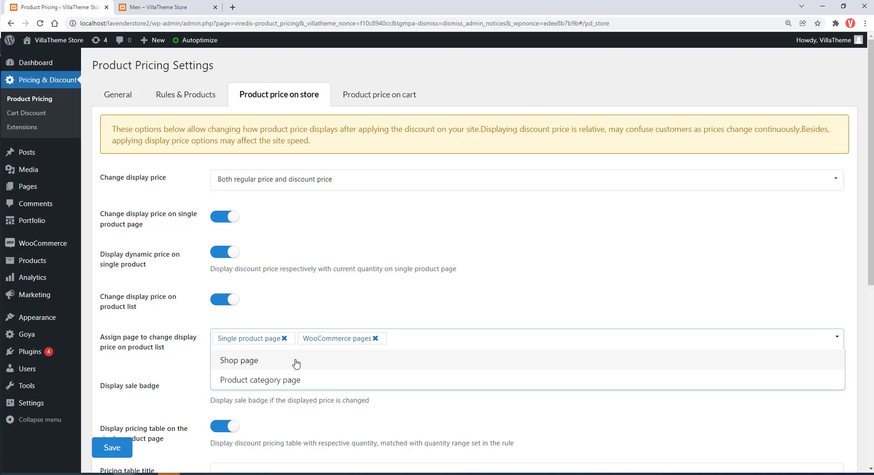
left_click(225, 364)
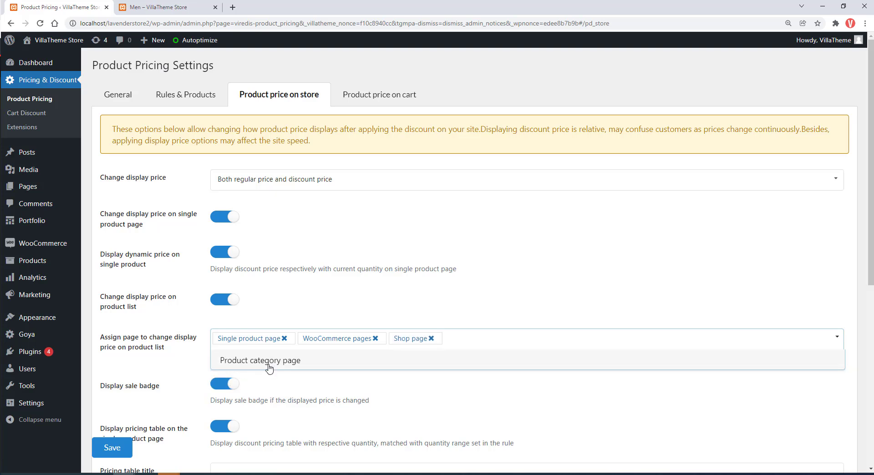
left_click(269, 364)
left_click(126, 446)
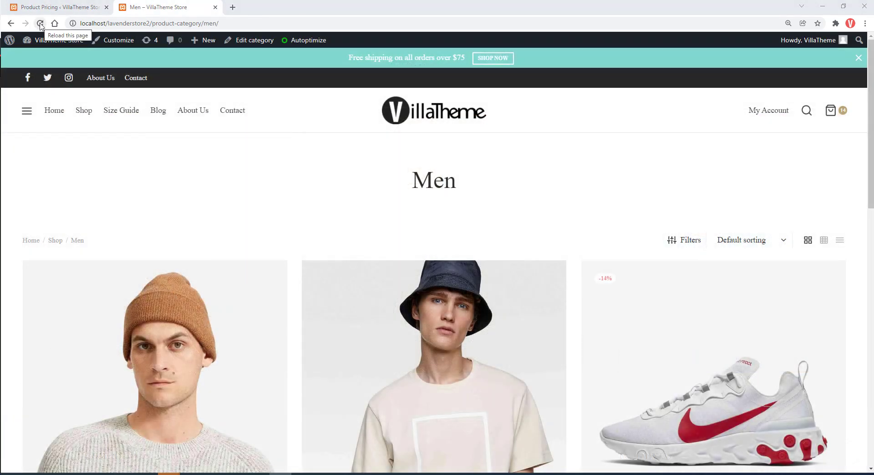
left_click(40, 23)
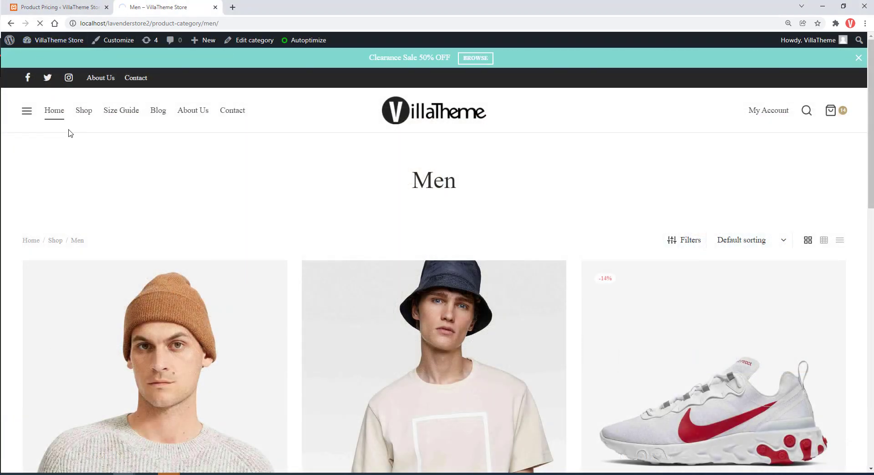
scroll(246, 152, "down", 2)
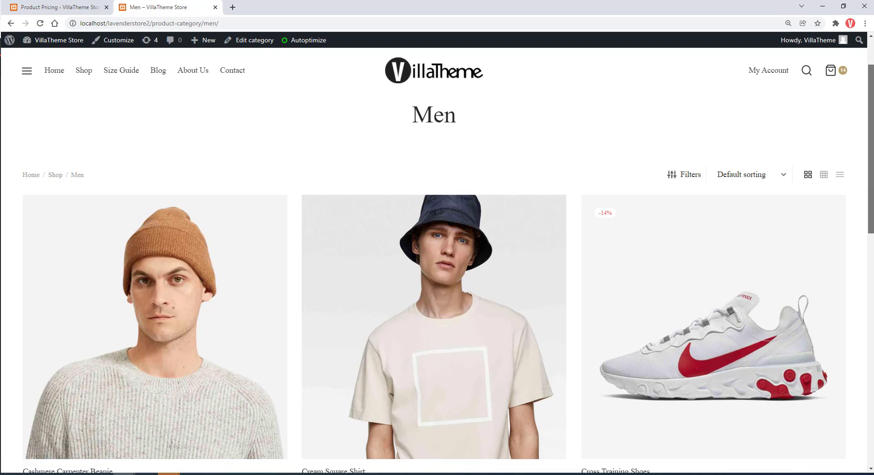
scroll(437, 282, "down", 3)
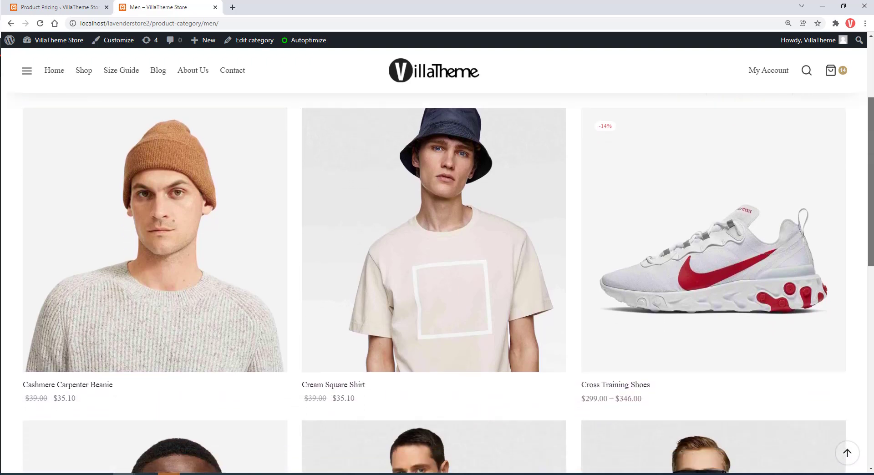
scroll(437, 283, "down", 7)
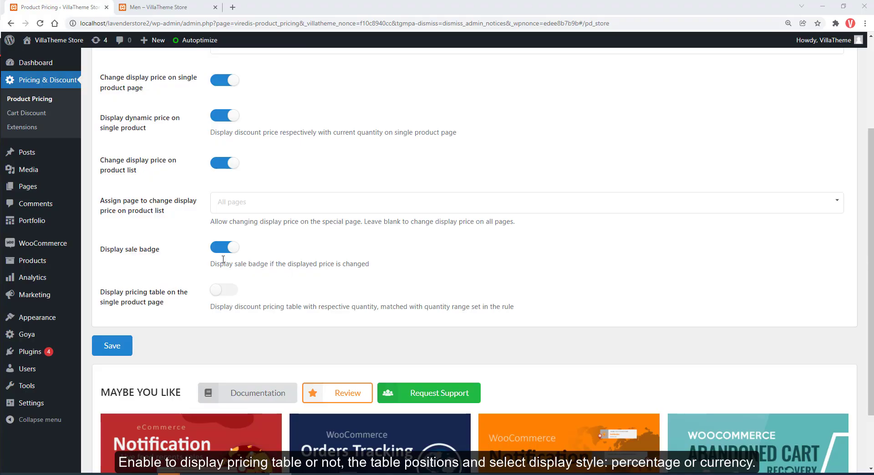
- Enable the pricing table before the add-to-cart button with a Percentage discount price (%) column, and save
left_click(225, 290)
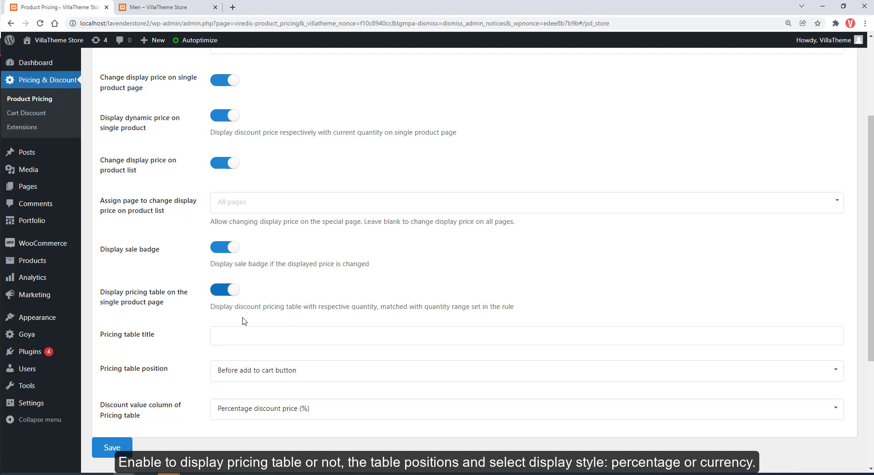
scroll(244, 314, "down", 2)
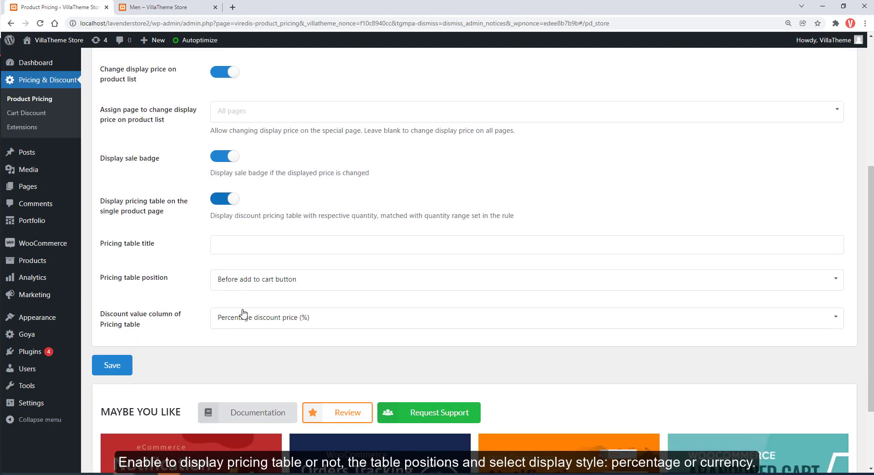
left_click(254, 281)
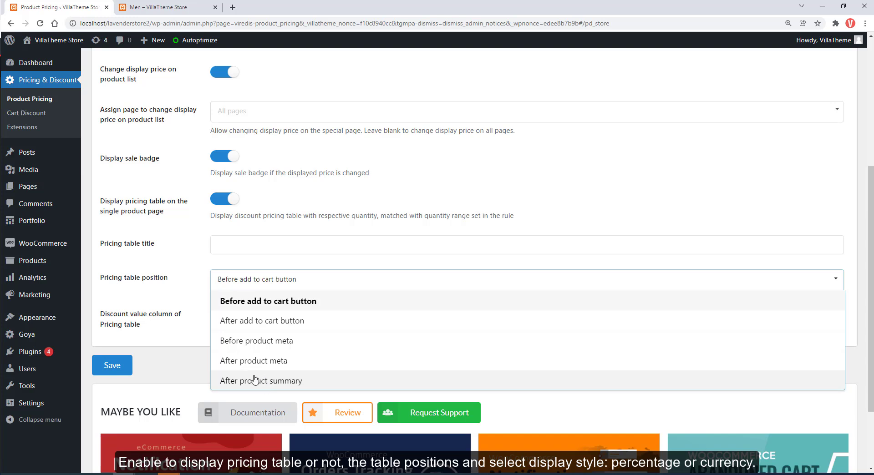
left_click(203, 357)
left_click(263, 323)
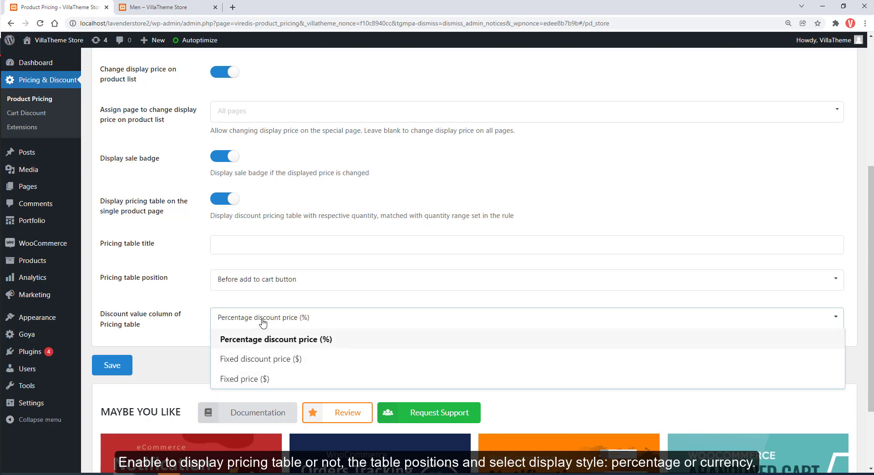
left_click(269, 360)
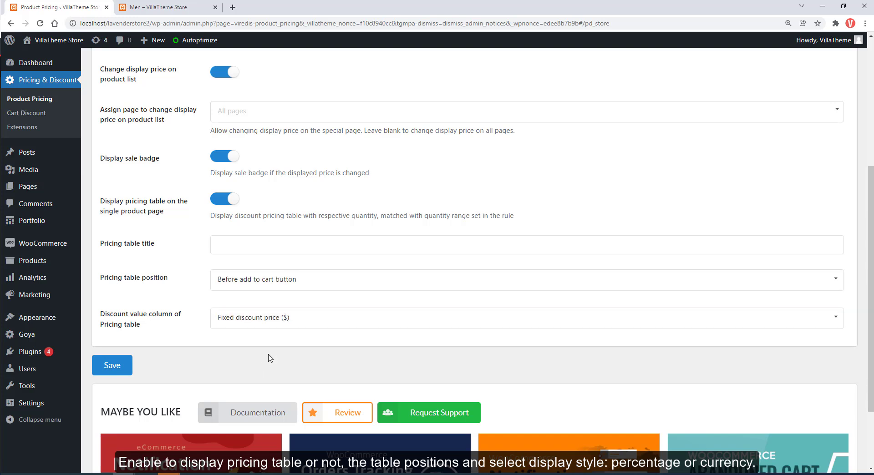
left_click(279, 318)
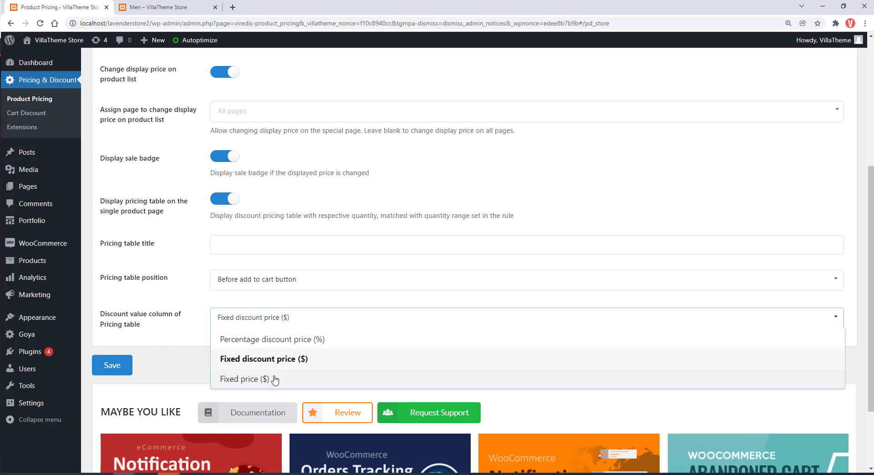
left_click(300, 343)
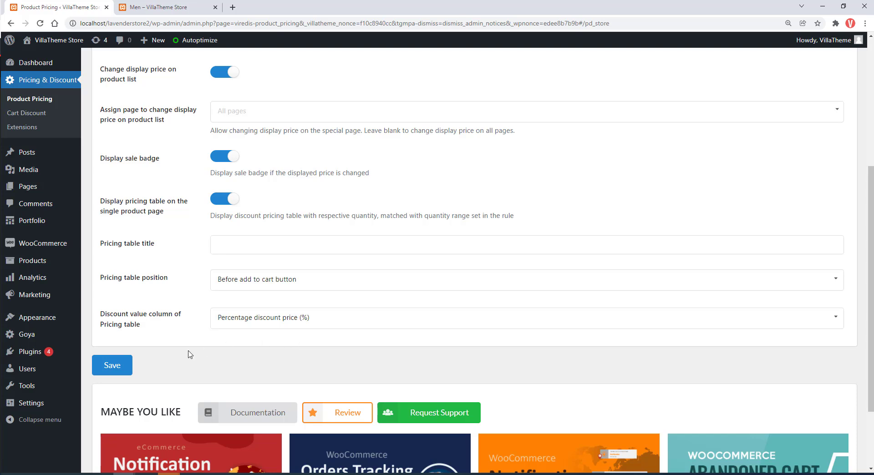
left_click(112, 366)
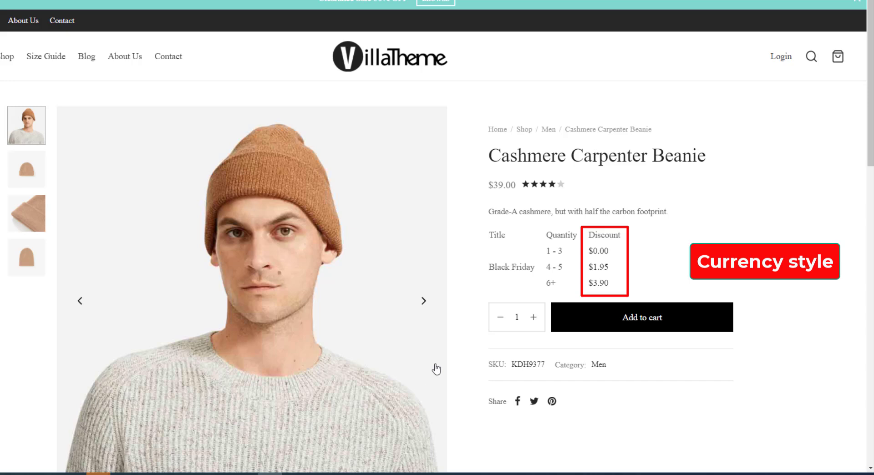
- Raise the beanie quantity to 6 to watch its price drop
left_click(533, 320)
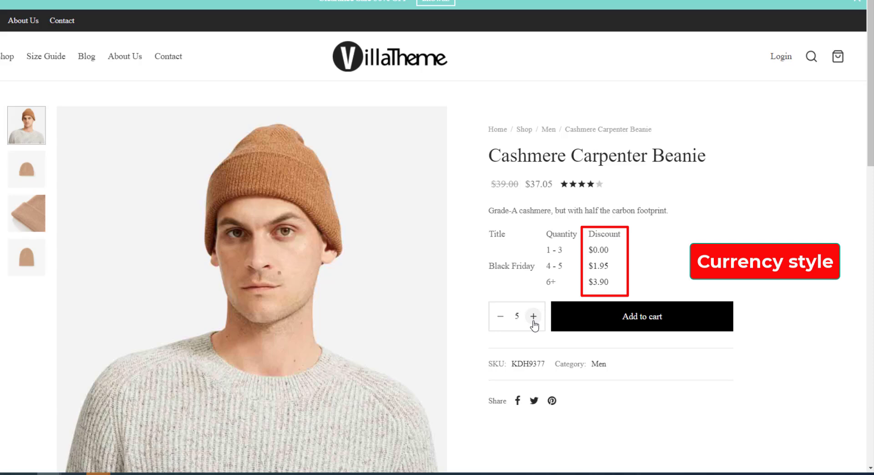
left_click(534, 320)
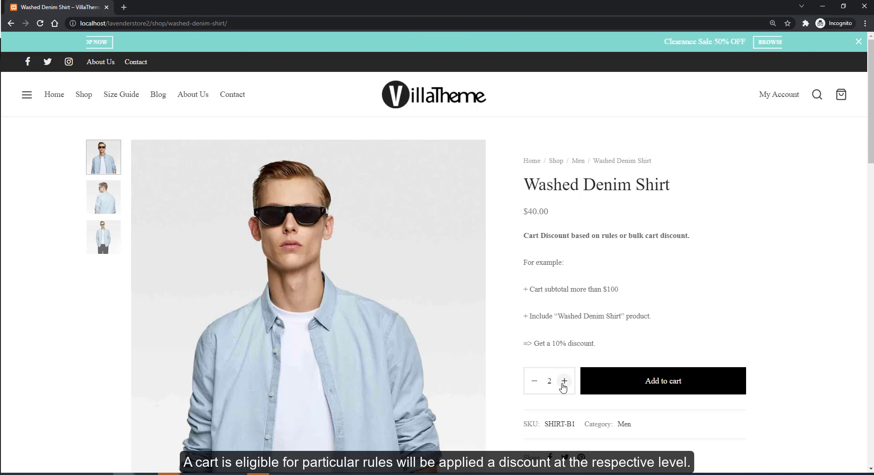
- Add 3 Washed Denim Shirts and a Cashmere Carpenter Beanie, then review the $153.09 cart total
left_click(564, 382)
left_click(627, 385)
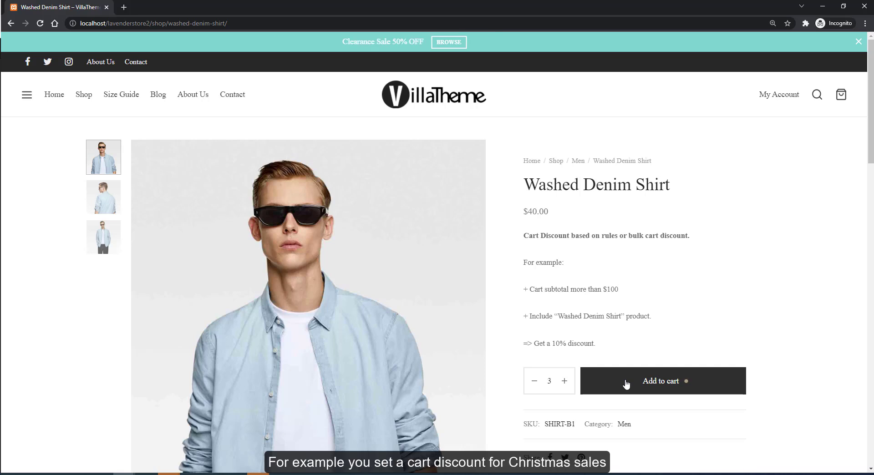
scroll(735, 416, "down", 3)
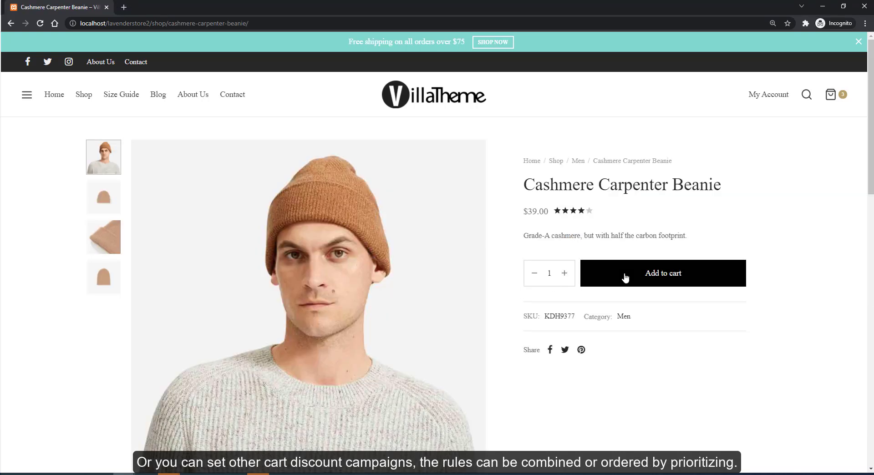
left_click(628, 277)
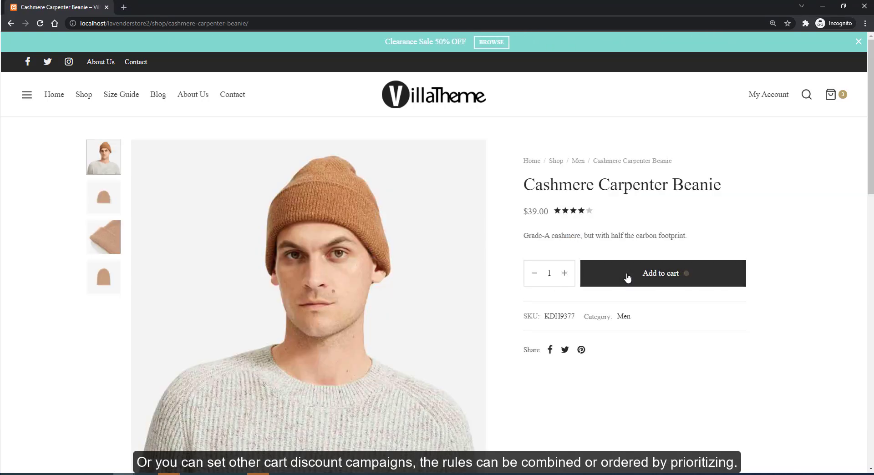
scroll(775, 412, "down", 2)
scroll(781, 408, "down", 1)
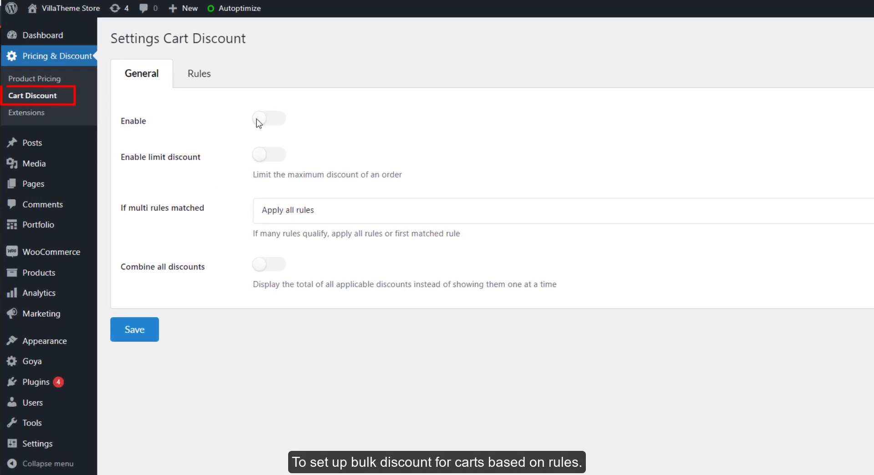
- Enable cart discounts with a maximum discount limit of 50 percent
left_click(280, 128)
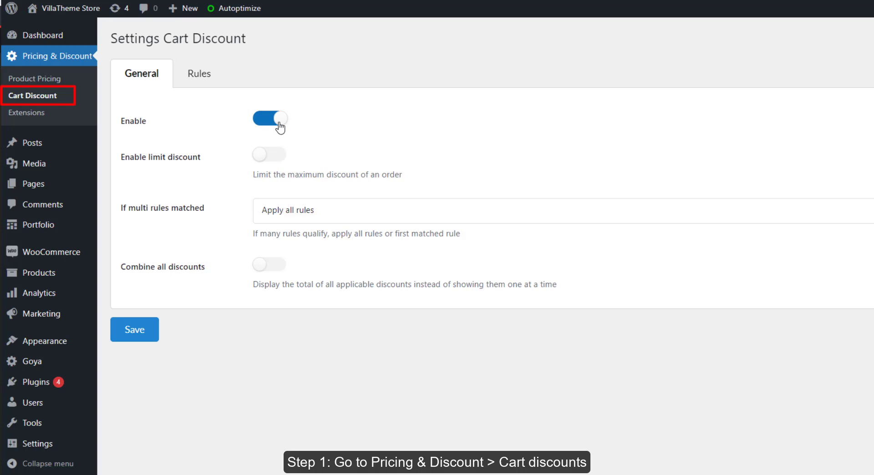
left_click(268, 158)
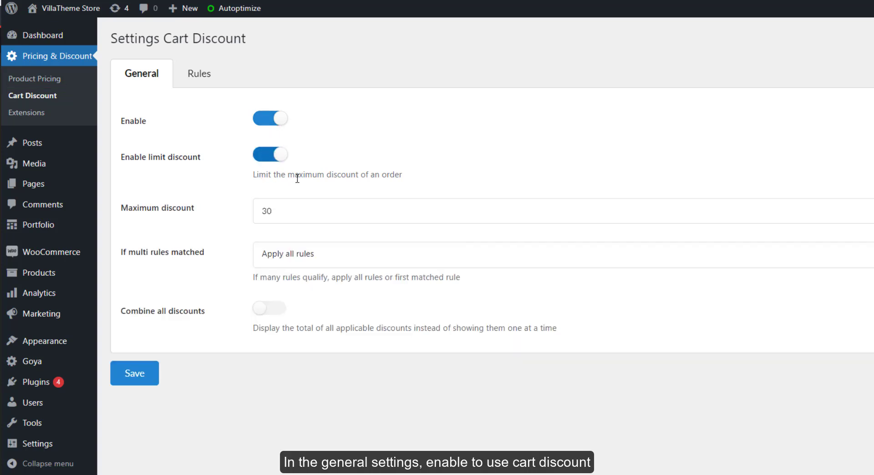
left_click_drag(287, 210, 260, 211)
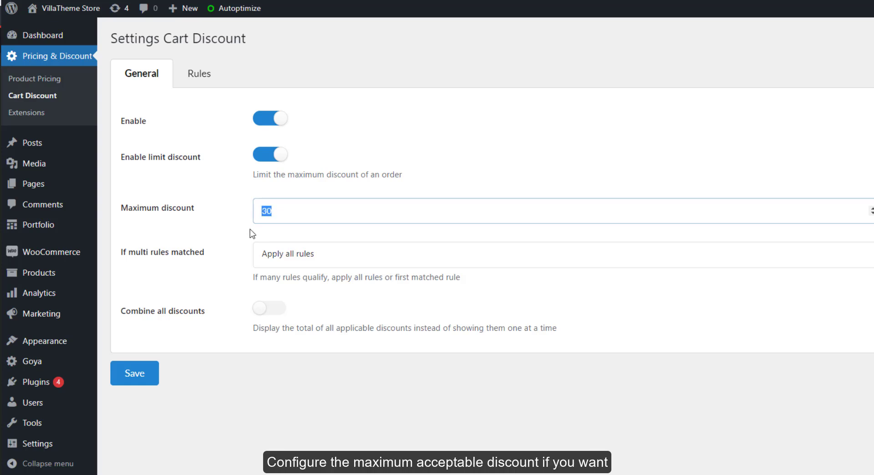
type("50")
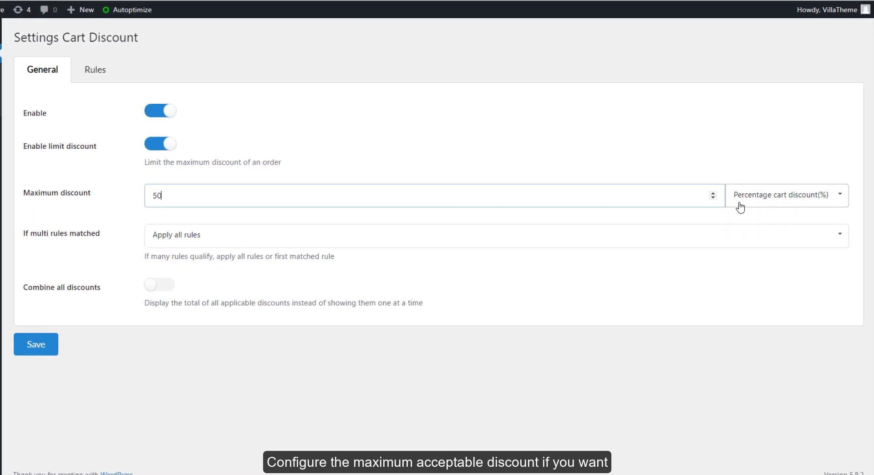
left_click(741, 207)
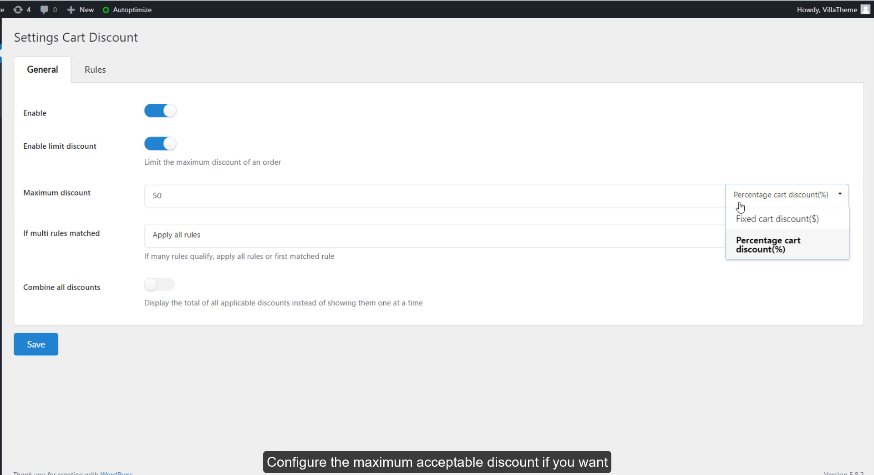
left_click(748, 226)
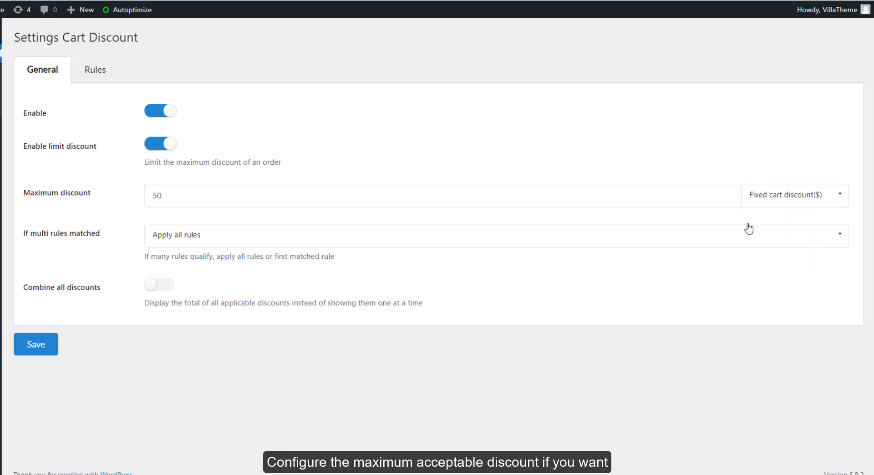
left_click(769, 203)
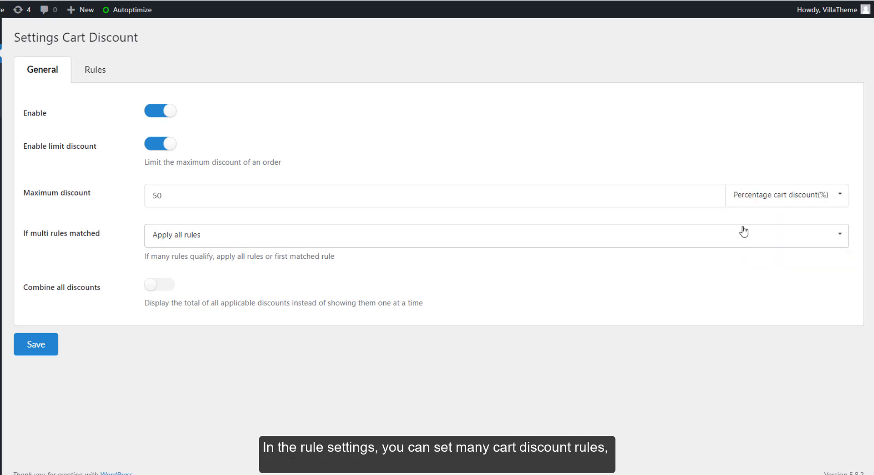
- Keep Apply all rules for multiple matches, leaving combined discounts switched off
left_click(238, 245)
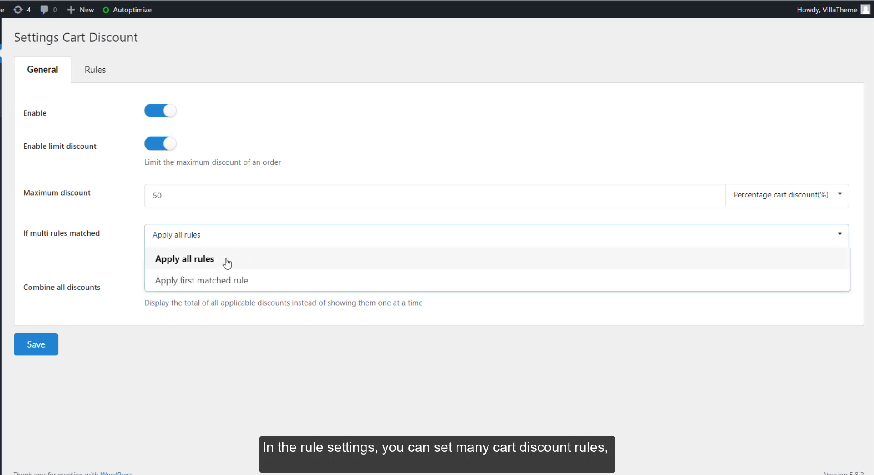
left_click(208, 286)
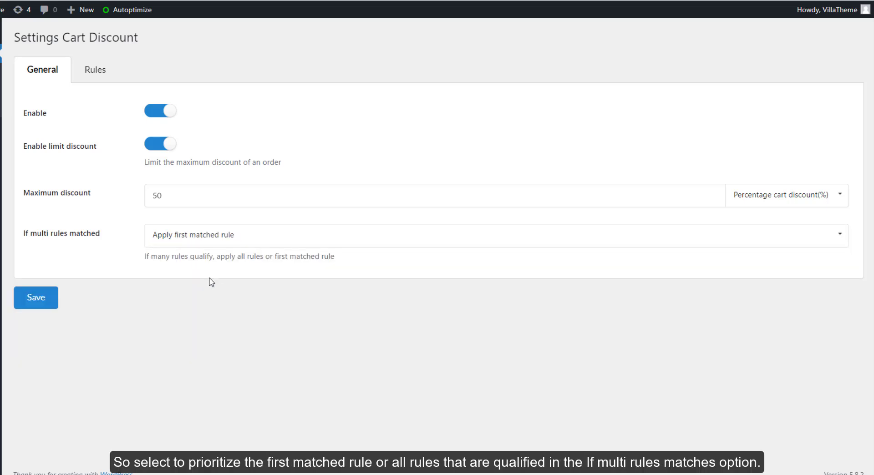
left_click(197, 246)
left_click(204, 256)
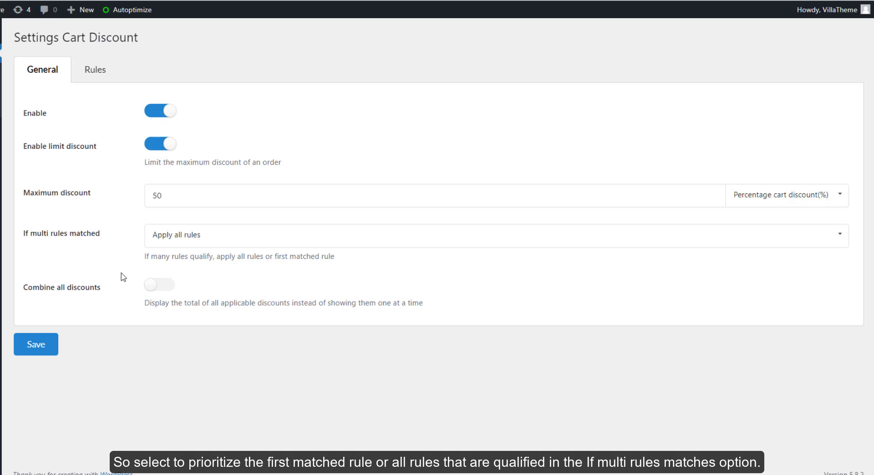
left_click(172, 289)
left_click(172, 334)
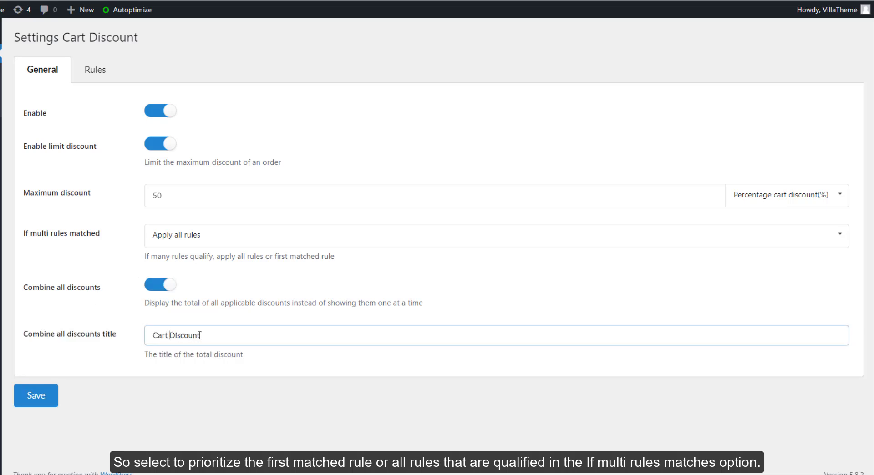
left_click(159, 288)
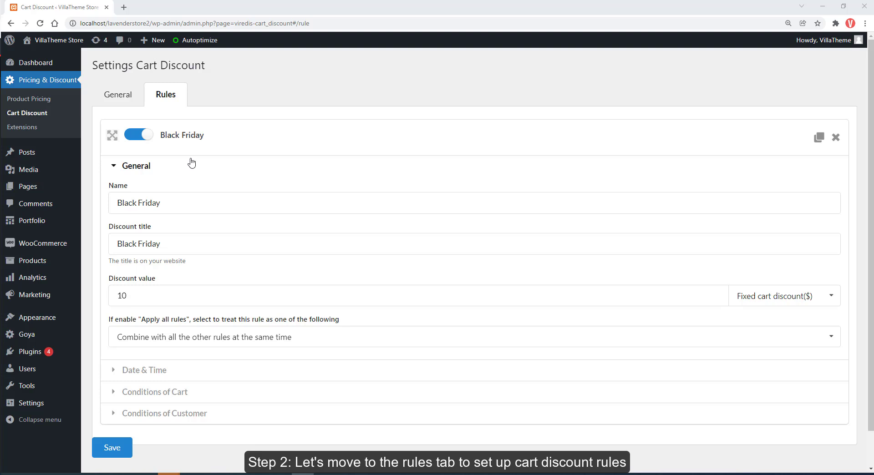
- Toggle the Black Friday rule off and back on, then clone it
left_click(143, 139)
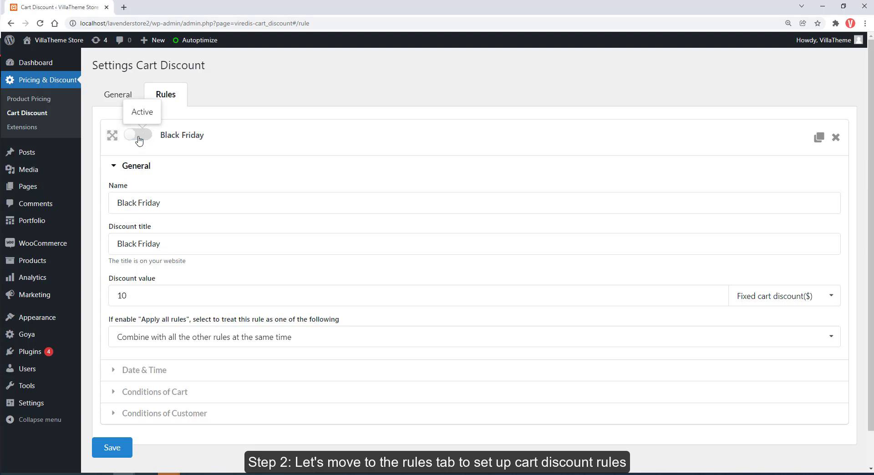
left_click(144, 139)
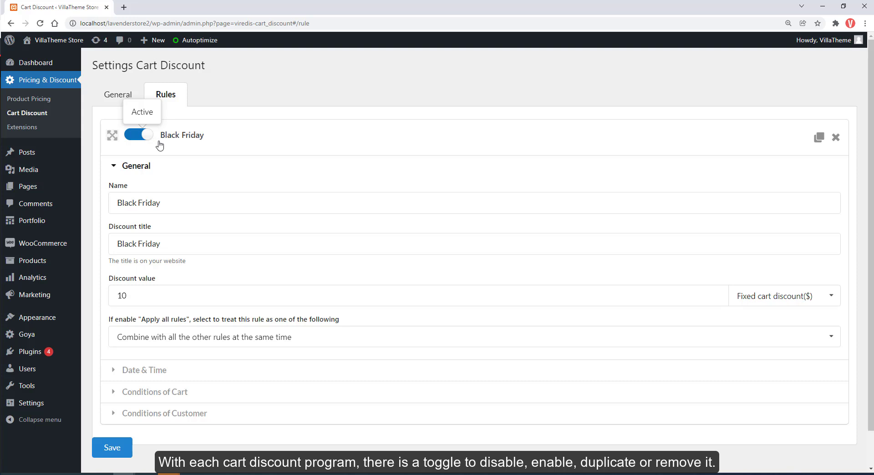
left_click(819, 138)
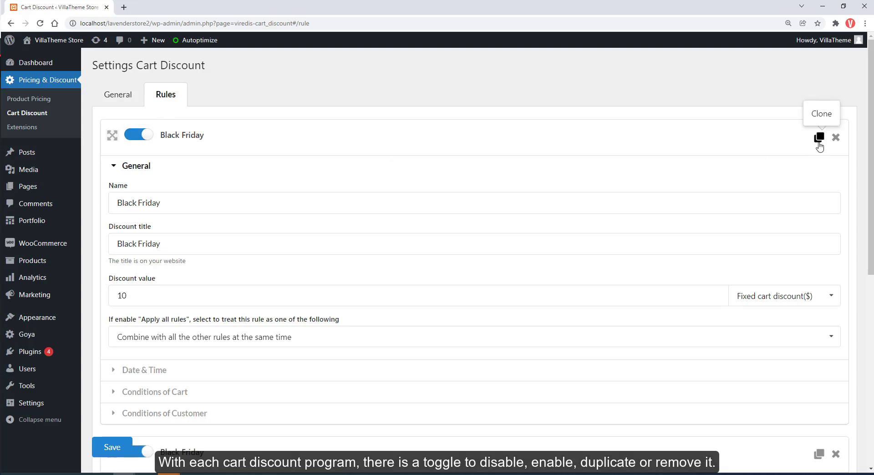
- Rename the copy's Name and Discount title to 'Customer Gratitude'
scroll(820, 278, "down", 6)
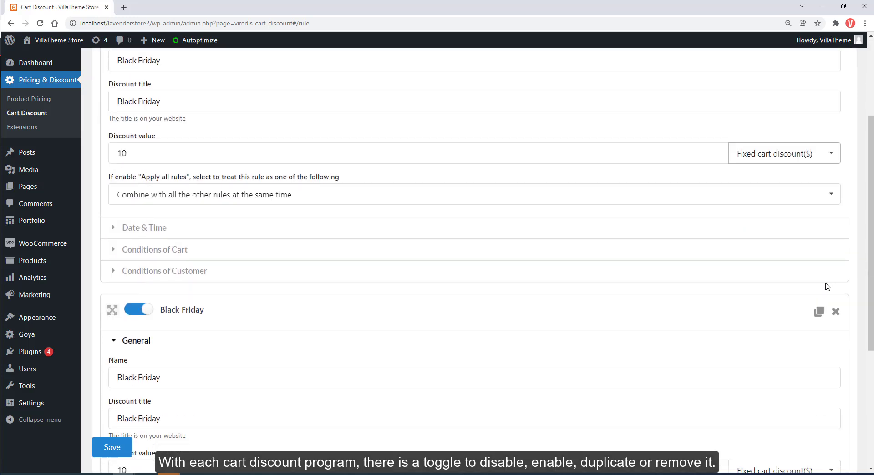
scroll(827, 288, "down", 1)
left_click_drag(162, 204, 112, 204)
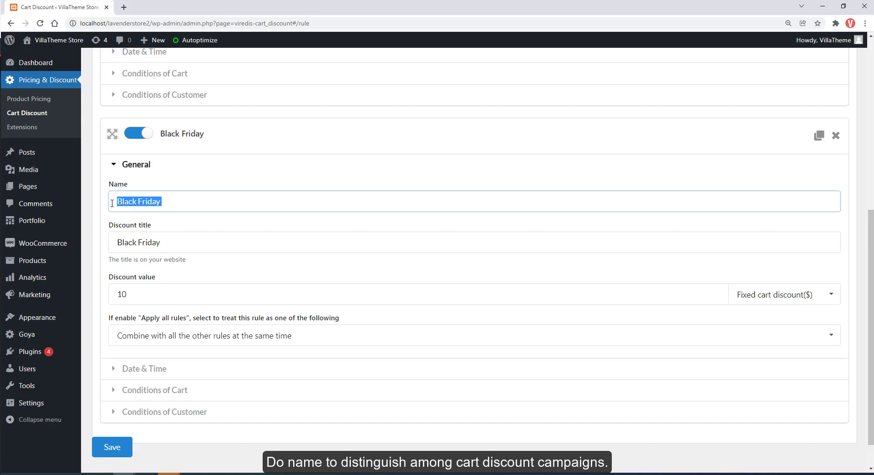
type("Cus")
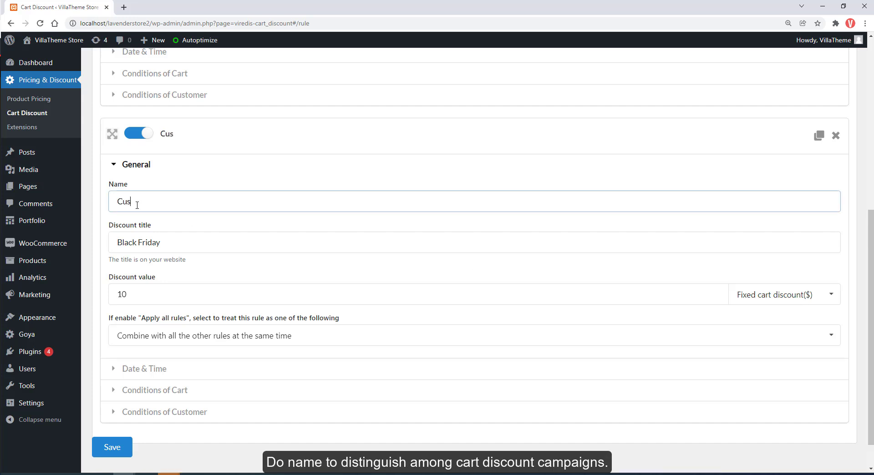
type("tomer Gratitude")
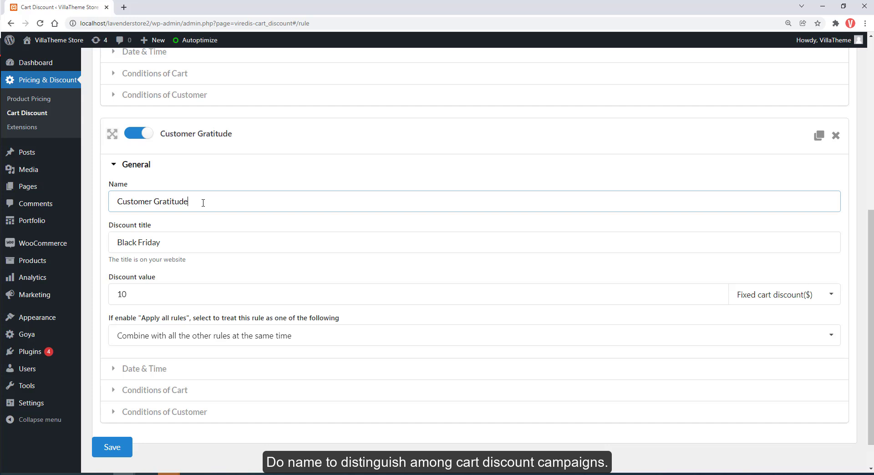
left_click_drag(203, 203, 97, 206)
key("ctrl+c")
left_click_drag(162, 243, 97, 251)
key("ctrl+v")
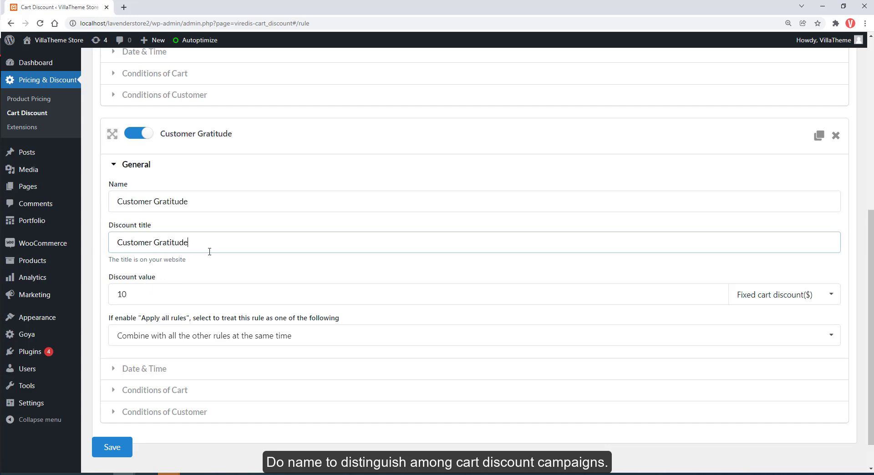
scroll(207, 248, "up", 7)
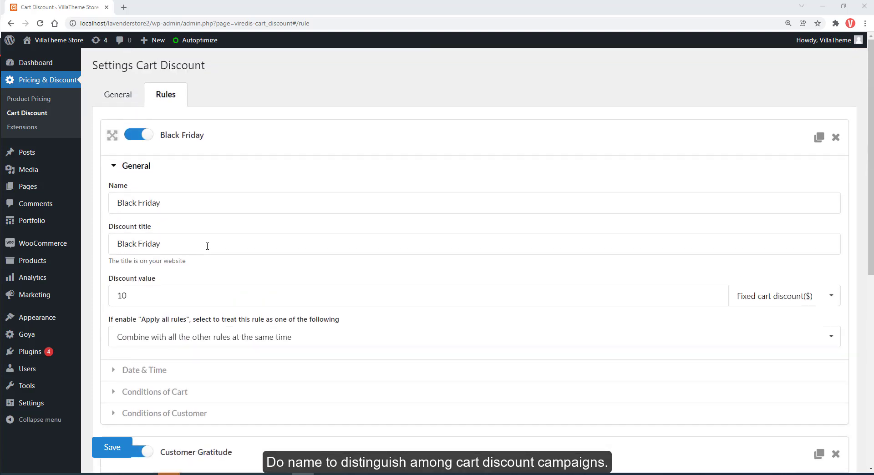
- Set Black Friday's value to 15, try percentage then revert to fixed, and view the apply-mode choices
scroll(140, 289, "down", 1)
double_click(122, 251)
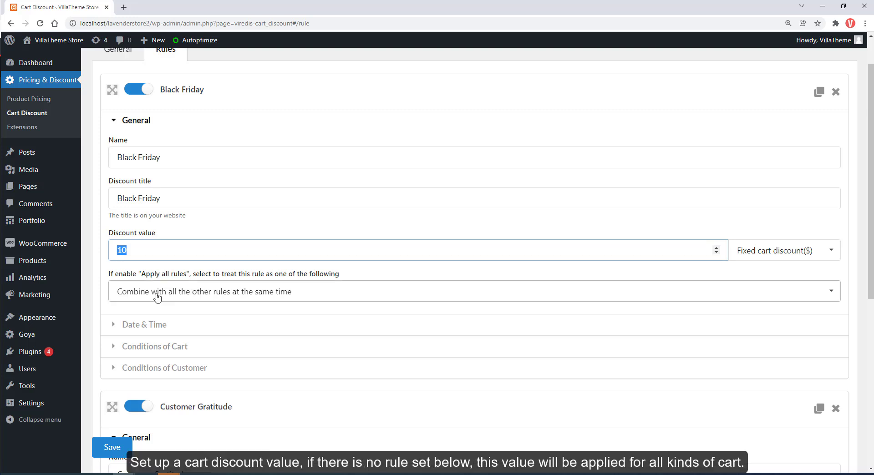
type("15")
left_click(771, 252)
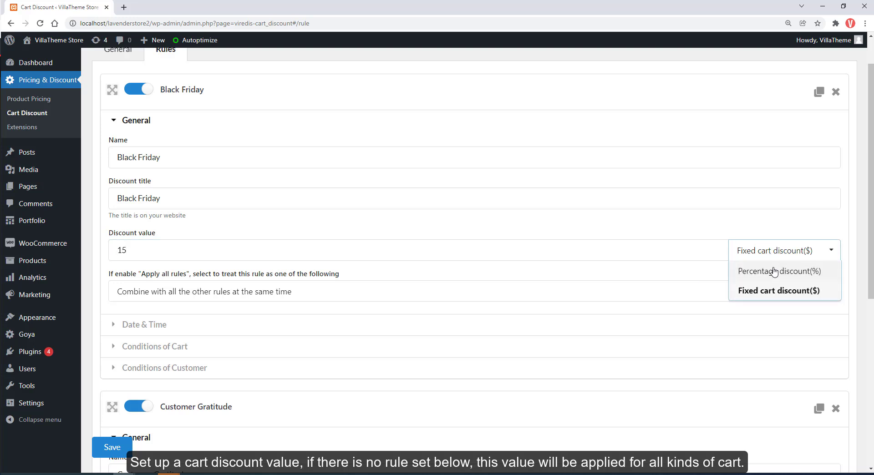
left_click(774, 271)
left_click(772, 258)
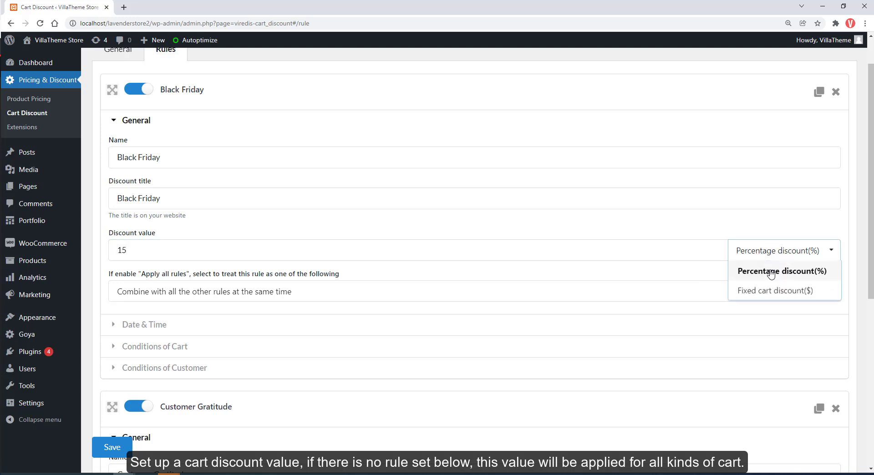
left_click(772, 291)
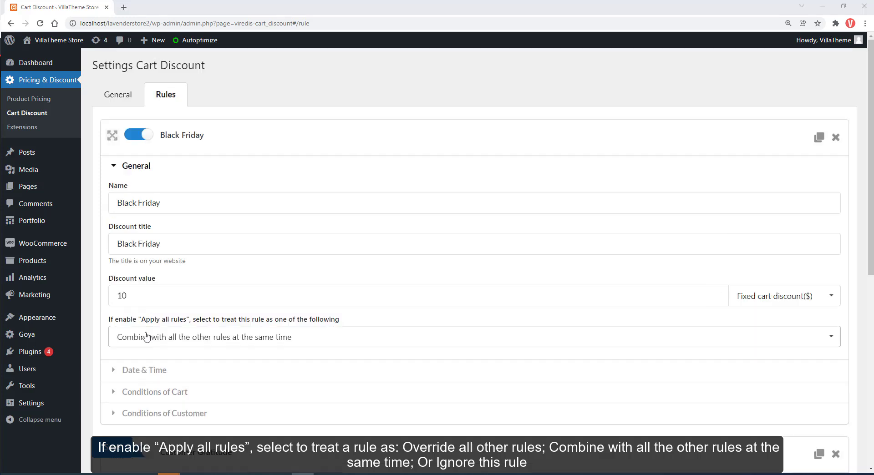
left_click(146, 337)
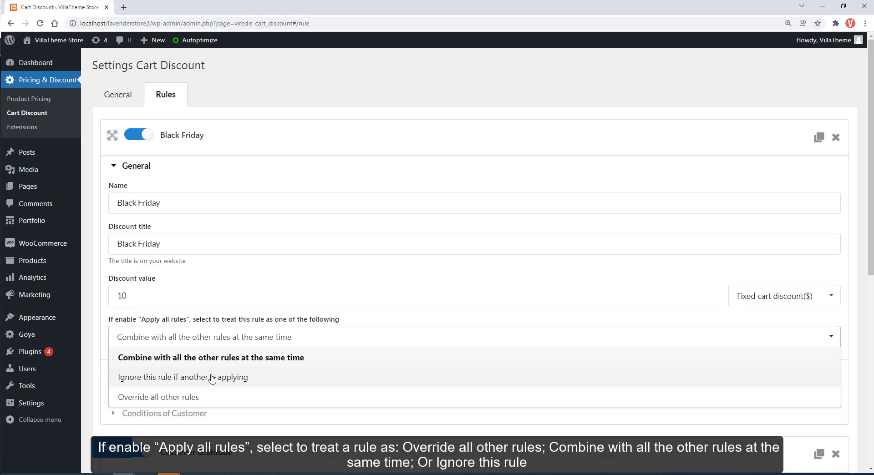
scroll(212, 379, "down", 1)
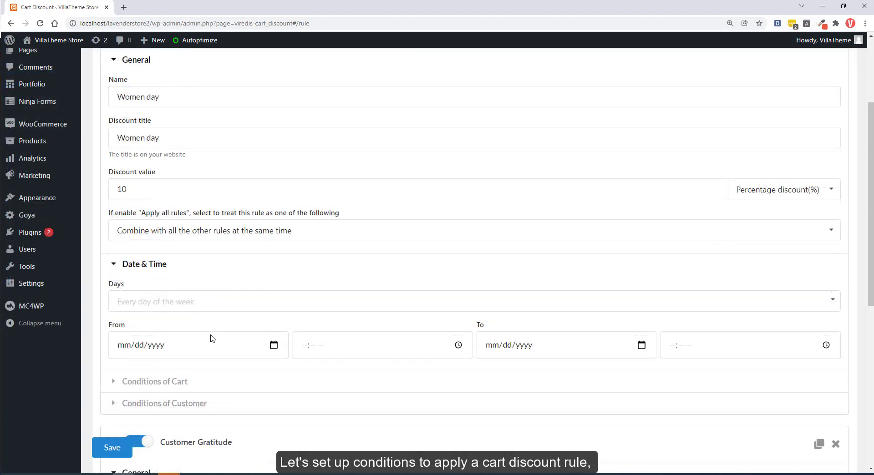
- Add Sunday and Saturday to the Women day rule's active days
scroll(313, 364, "down", 1)
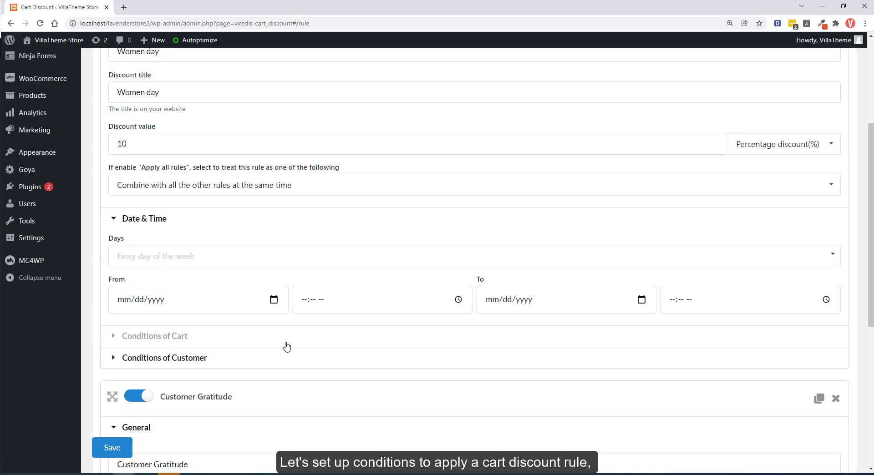
left_click(197, 261)
left_click(151, 279)
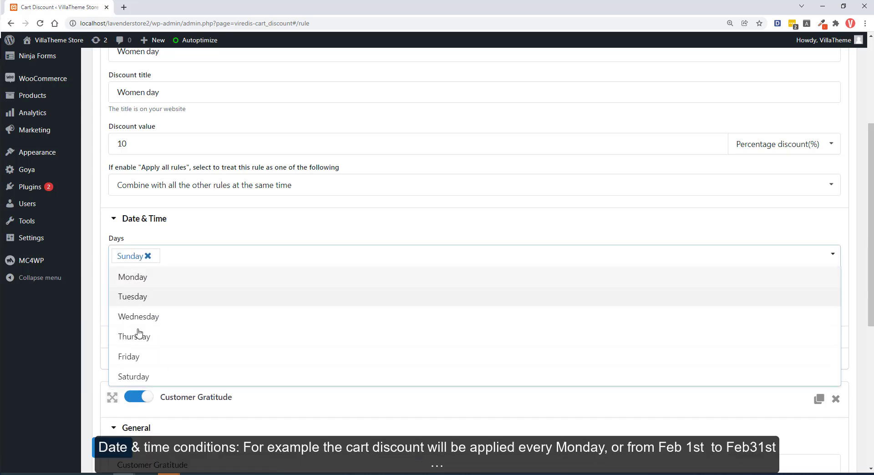
left_click(157, 376)
left_click(100, 285)
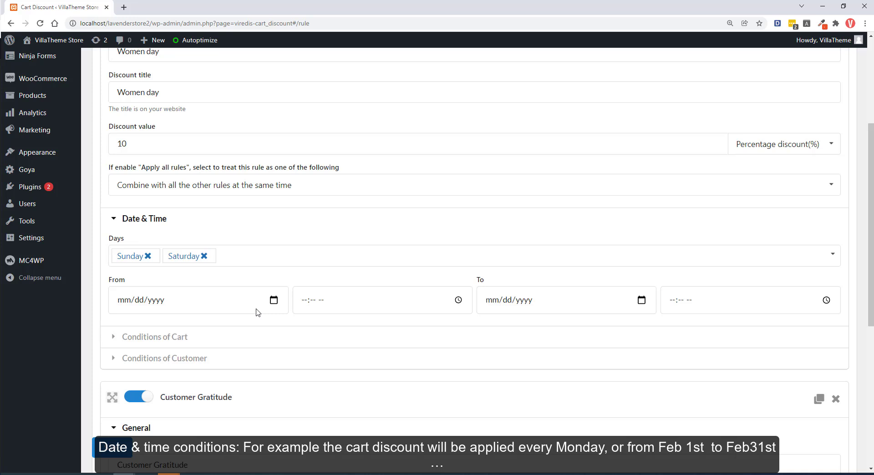
- Set the rule's start date to 03/08/2021
left_click(273, 303)
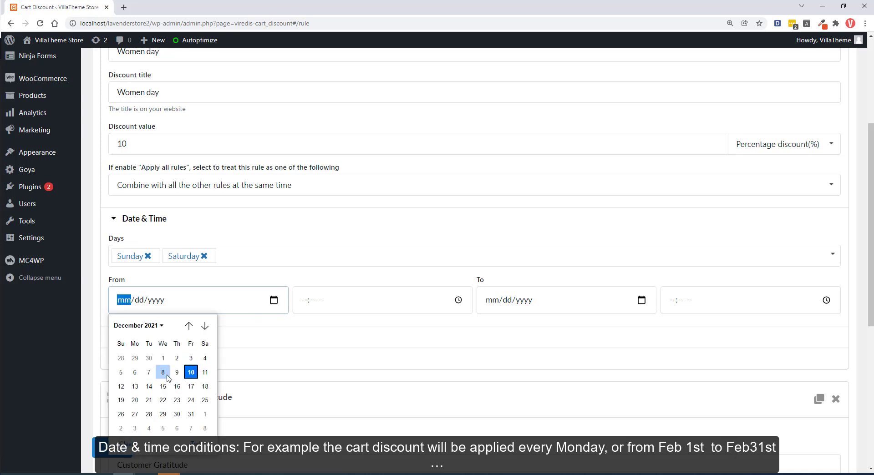
left_click(189, 326)
left_click(189, 326)
left_click(189, 326)
left_click(189, 326)
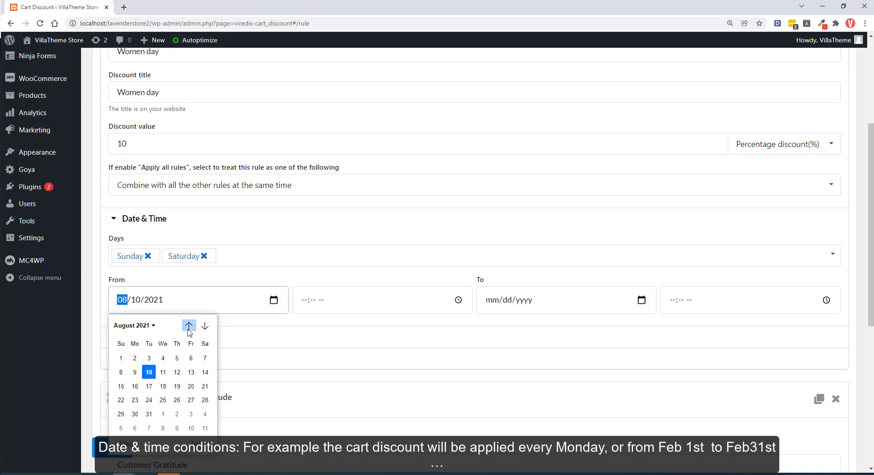
left_click(189, 326)
left_click(189, 326)
left_click(189, 326)
left_click(189, 326)
left_click(189, 326)
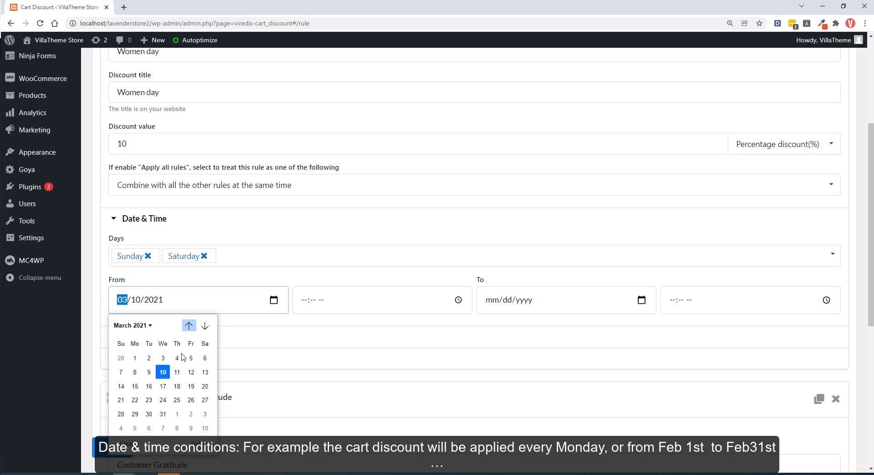
left_click(135, 374)
left_click(274, 300)
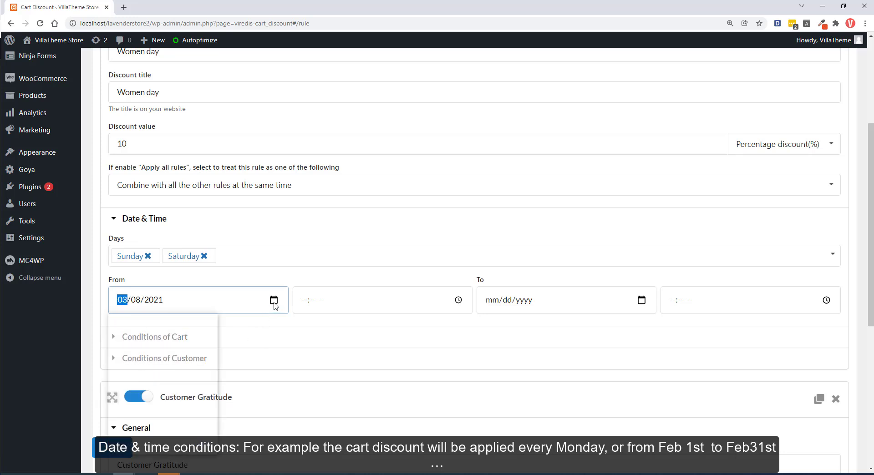
left_click(308, 327)
left_click(306, 301)
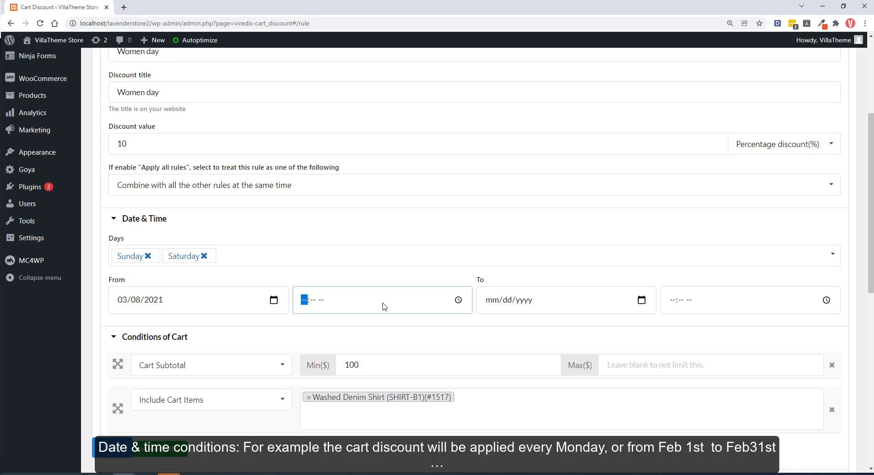
- Set the rule's end date to 03/10/2021 by choosing Mar 2021
left_click(642, 300)
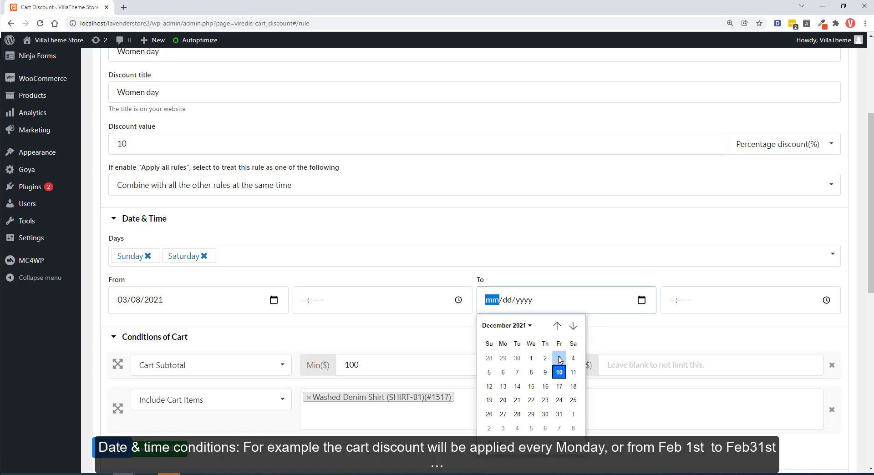
left_click(530, 326)
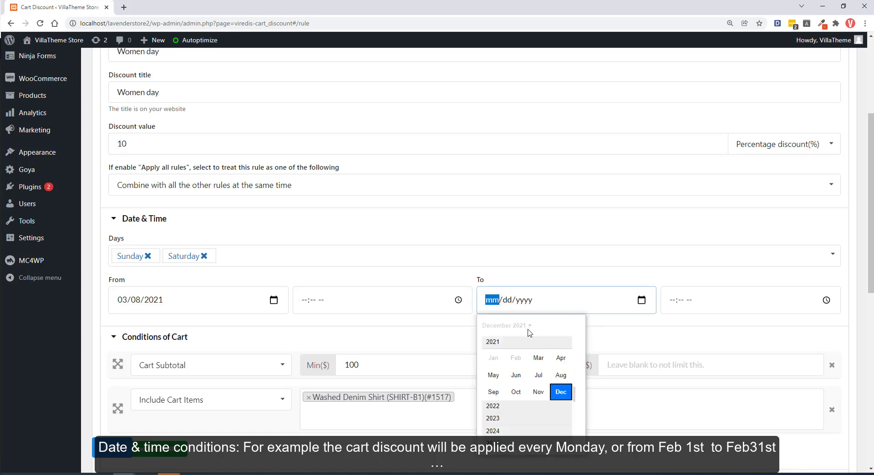
left_click(538, 358)
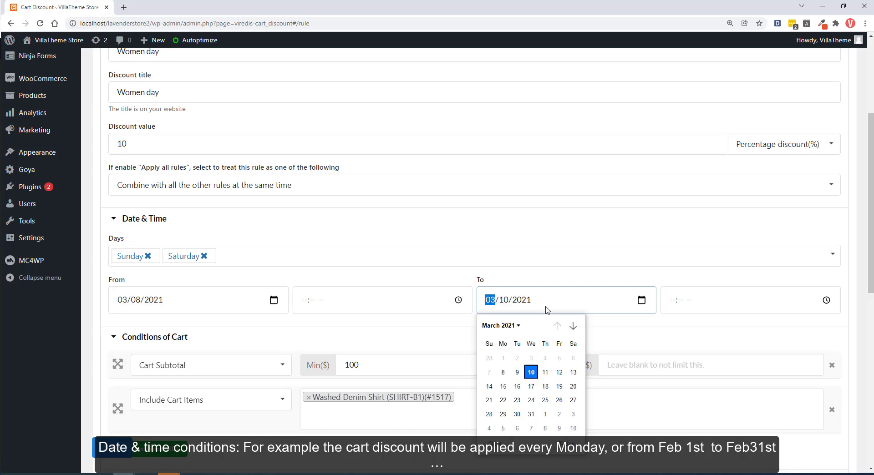
left_click(609, 326)
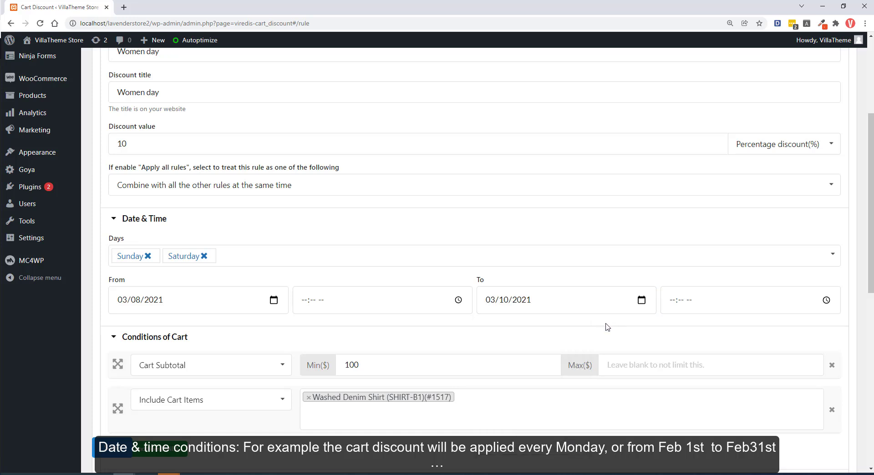
scroll(198, 297, "down", 1)
left_click(200, 293)
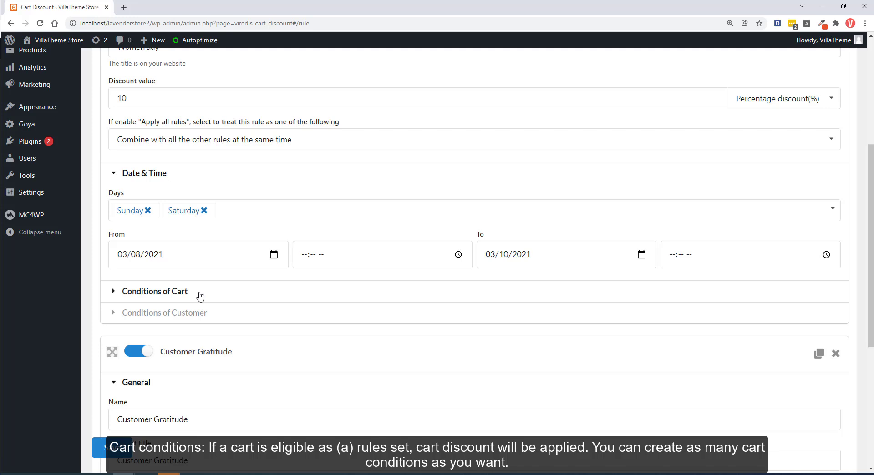
- Set the Cart Subtotal condition's minimum to 200, leaving the maximum empty
left_click(199, 294)
scroll(200, 299, "down", 1)
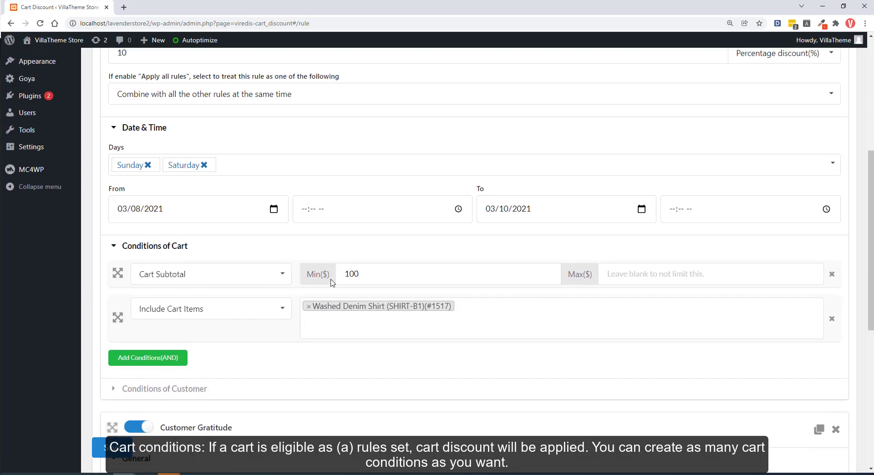
left_click(280, 275)
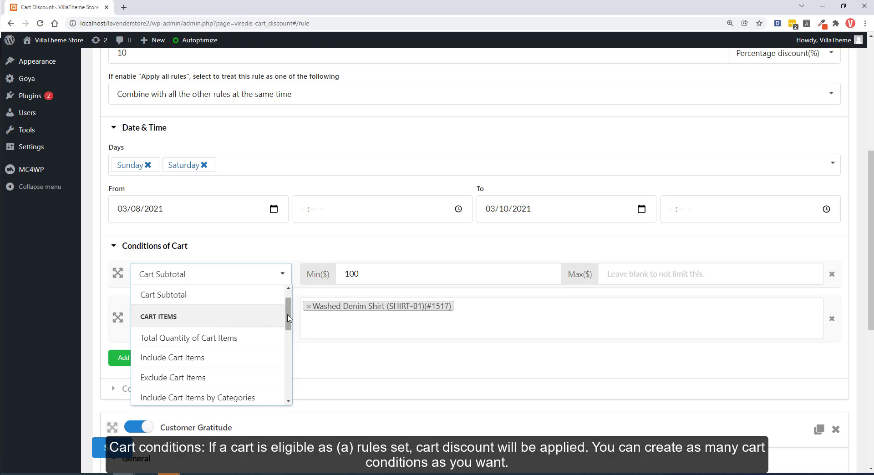
left_click_drag(288, 318, 288, 389)
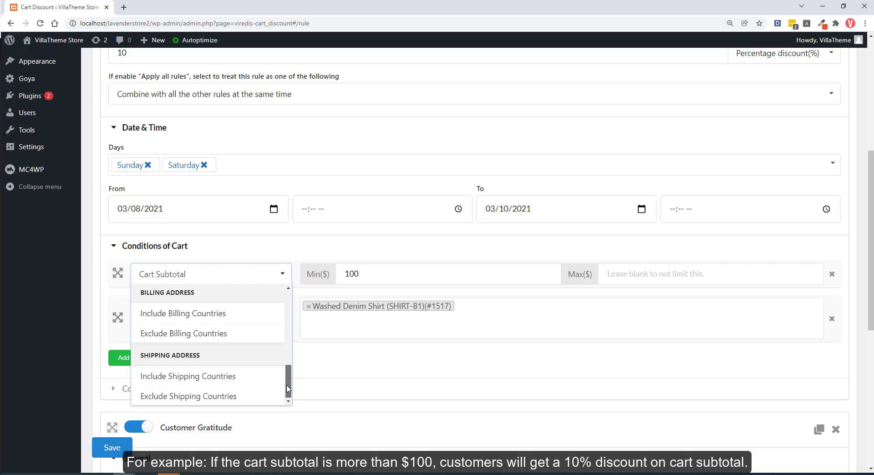
scroll(288, 390, "up", 10)
left_click(182, 316)
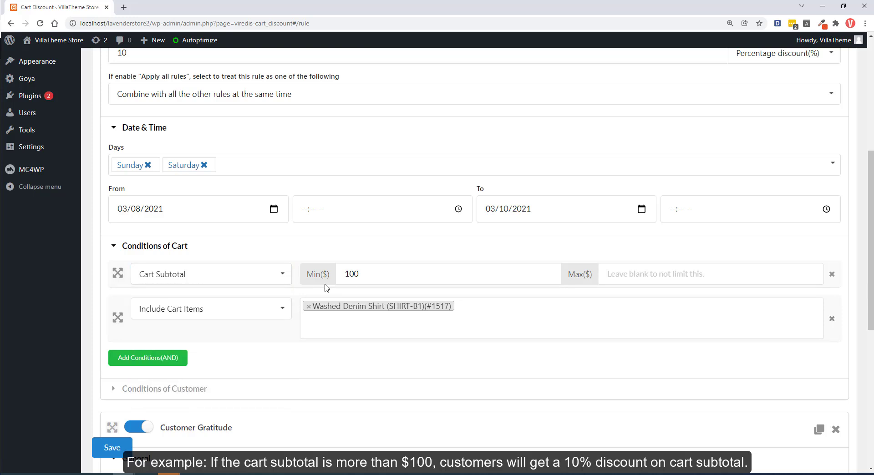
double_click(345, 274)
type("2")
left_click(608, 274)
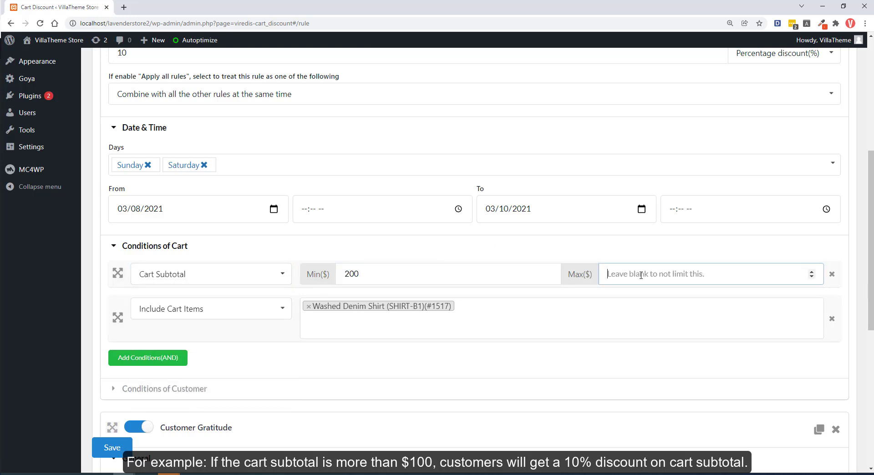
type("100")
key("ctrl+a")
key("BackSpace")
- Make the second condition Include Cart Items by Categories with the Women category
left_click(246, 314)
left_click(195, 333)
left_click(178, 317)
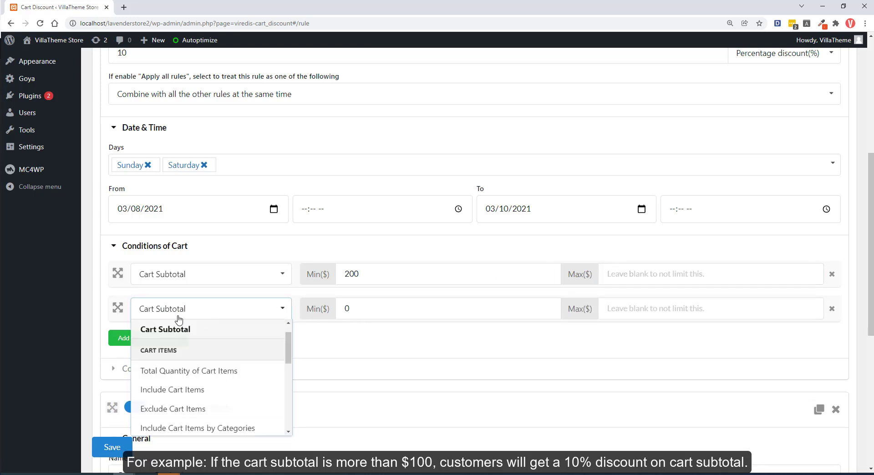
left_click(180, 376)
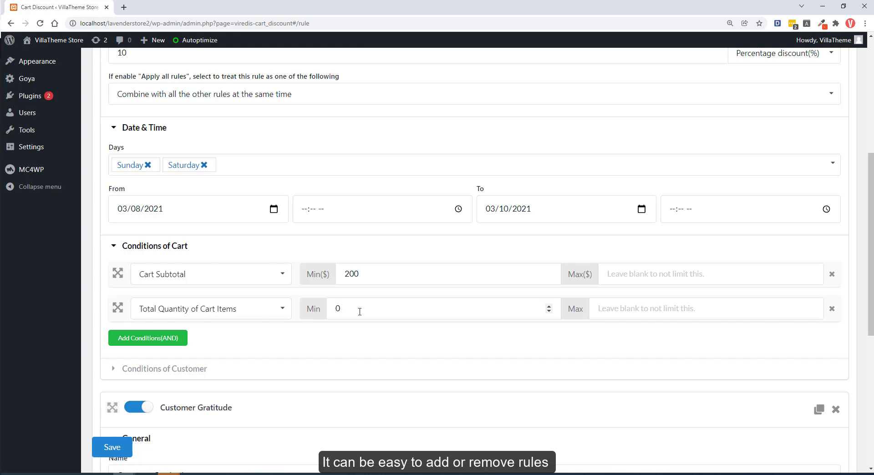
left_click_drag(359, 312, 331, 311)
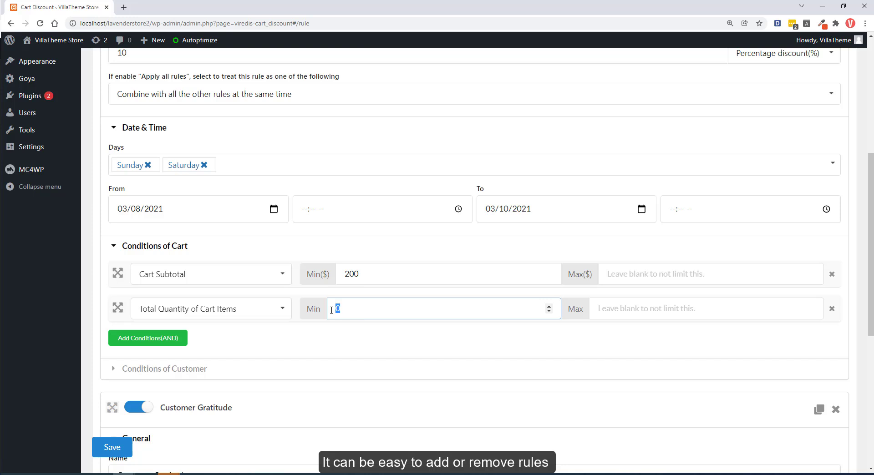
left_click(259, 317)
scroll(217, 391, "down", 1)
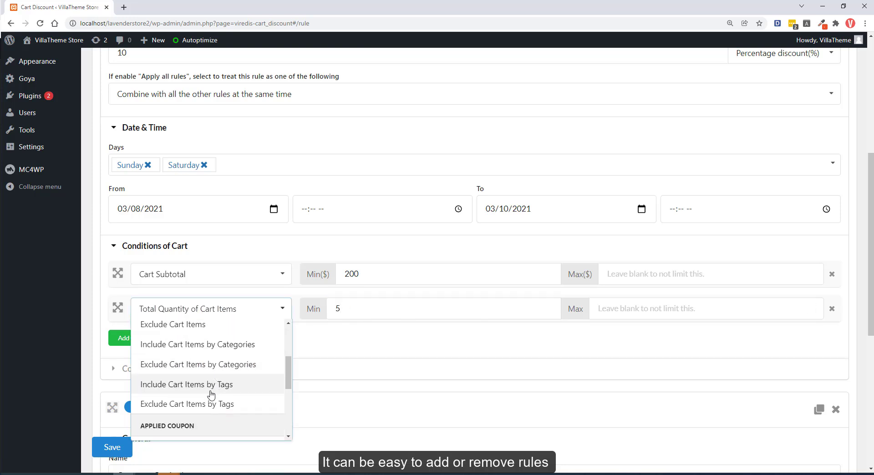
left_click(229, 351)
left_click(363, 318)
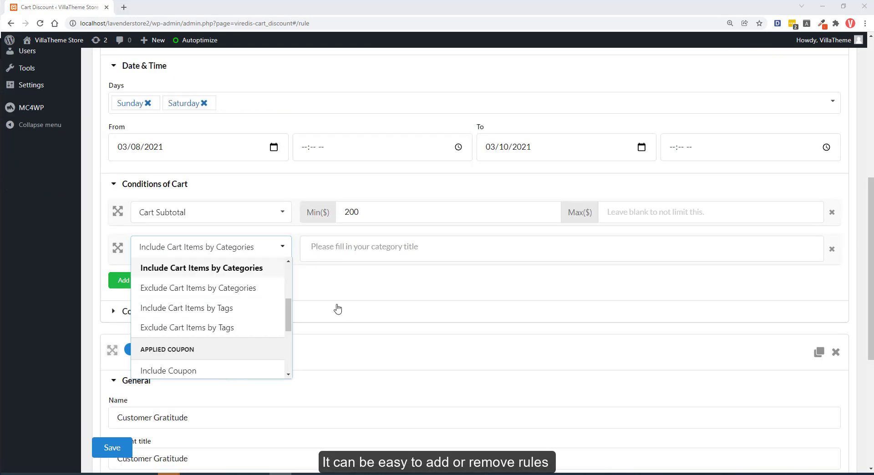
left_click(259, 273)
left_click(338, 251)
type("women")
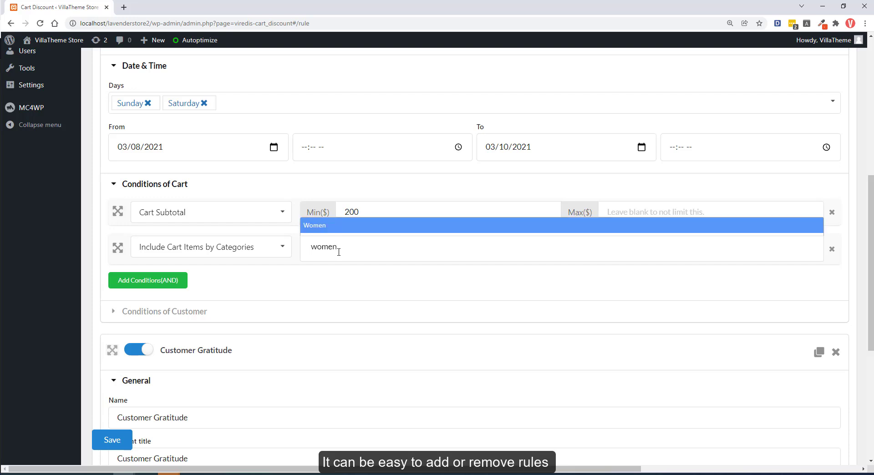
key("Return")
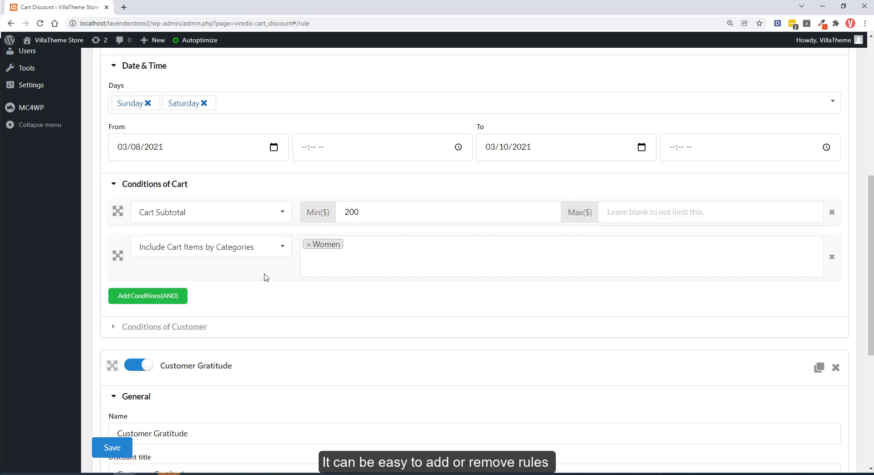
scroll(625, 216, "up", 1)
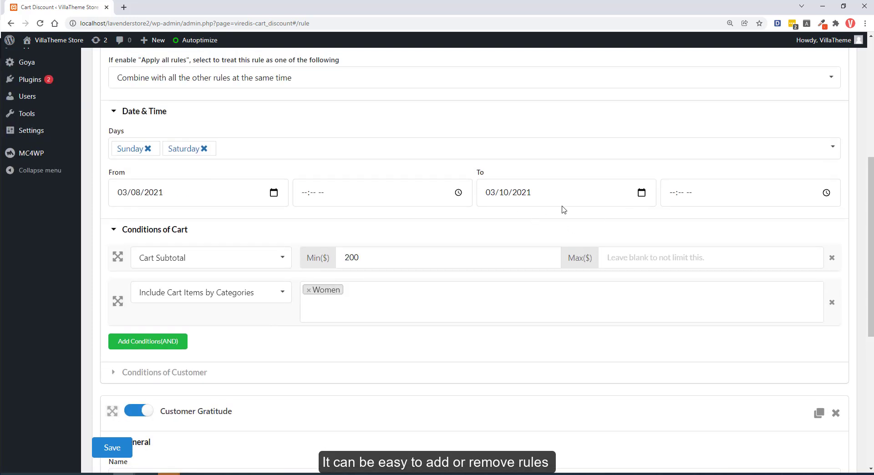
scroll(434, 297, "down", 3)
- Add an Include user customer condition and select the matching customer found by name search
left_click(277, 285)
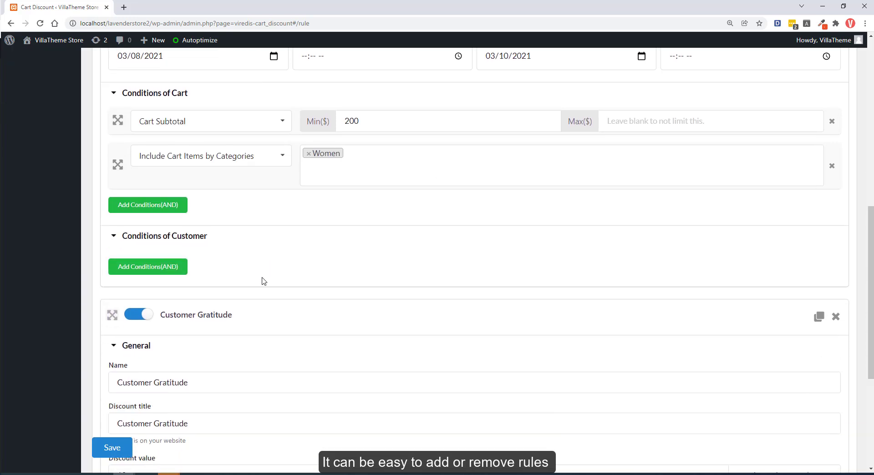
scroll(214, 269, "up", 2)
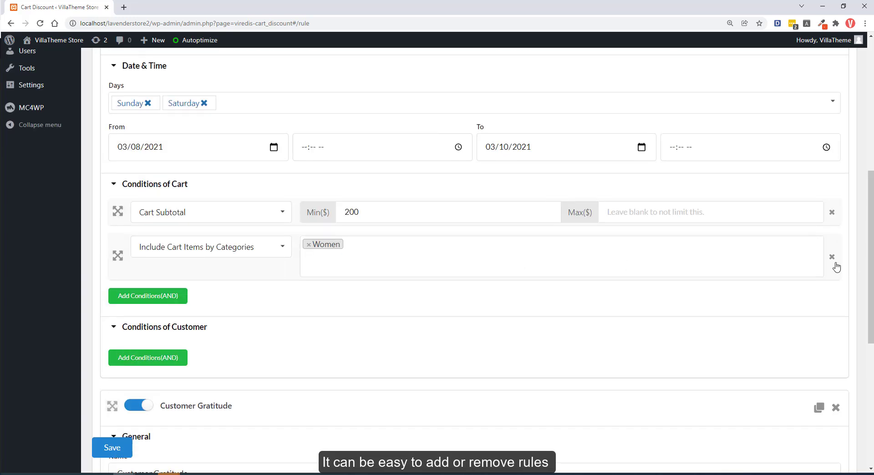
scroll(589, 350, "down", 2)
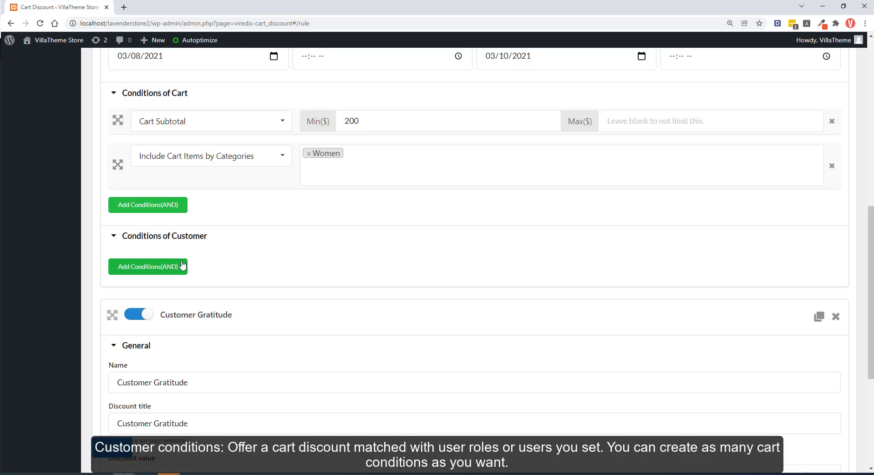
left_click(182, 265)
left_click(205, 265)
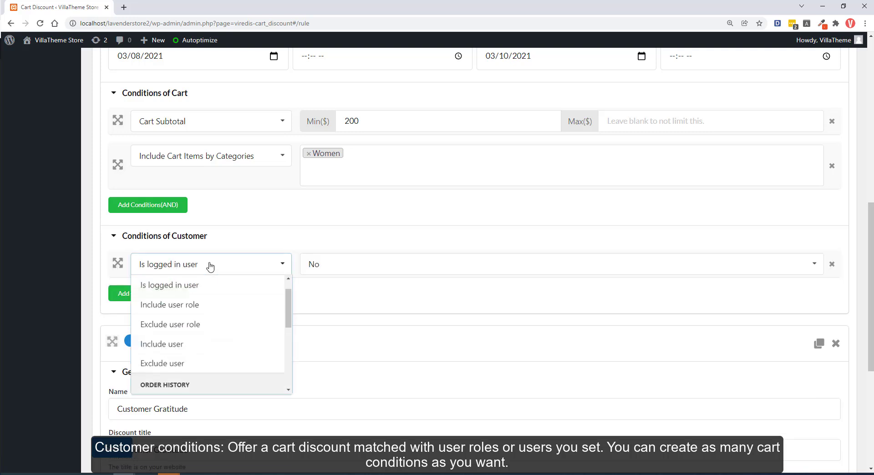
left_click(191, 296)
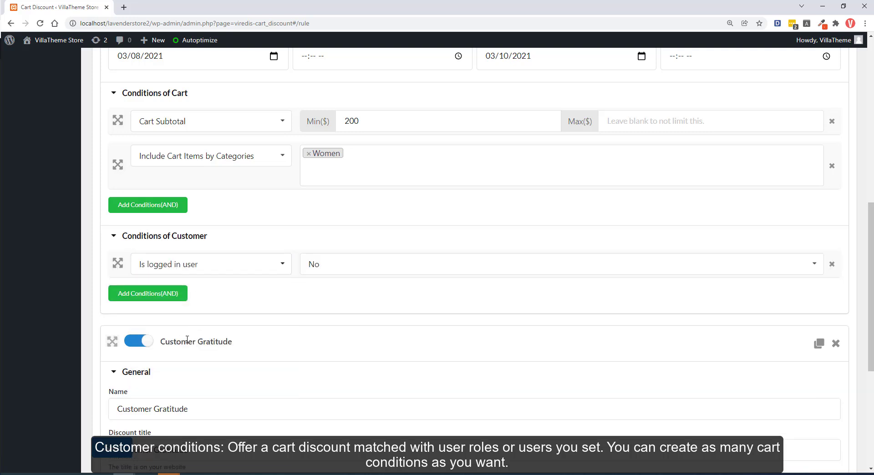
left_click(201, 271)
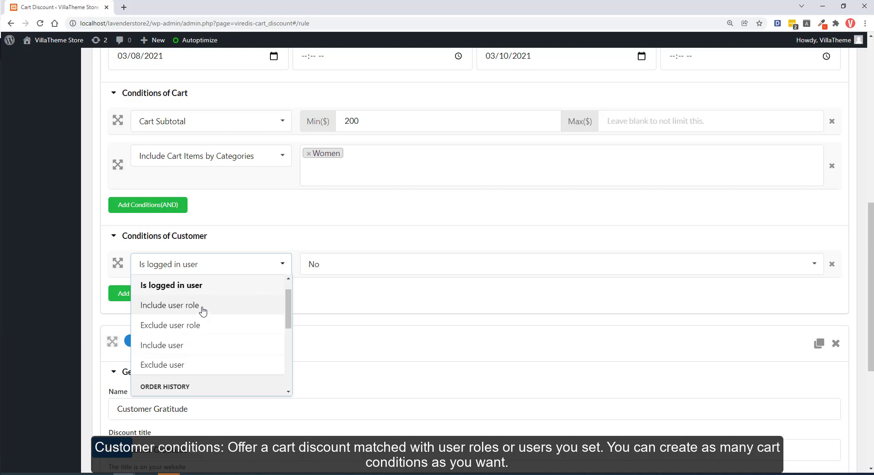
left_click(192, 346)
left_click(365, 268)
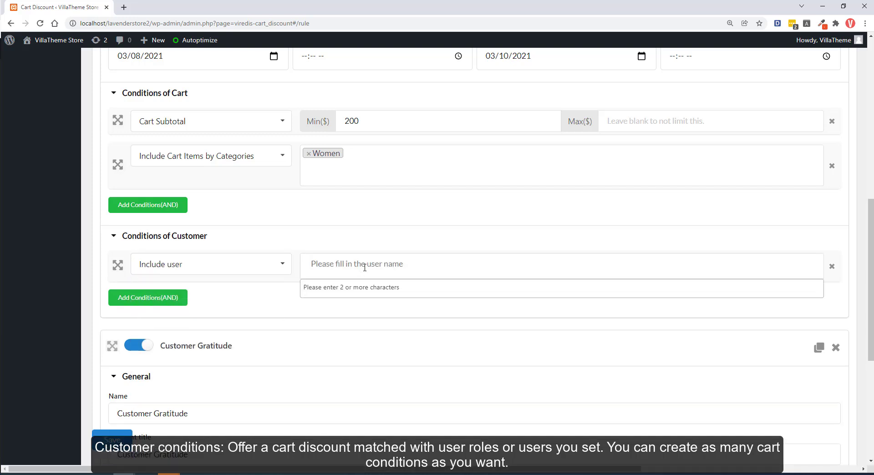
type("john")
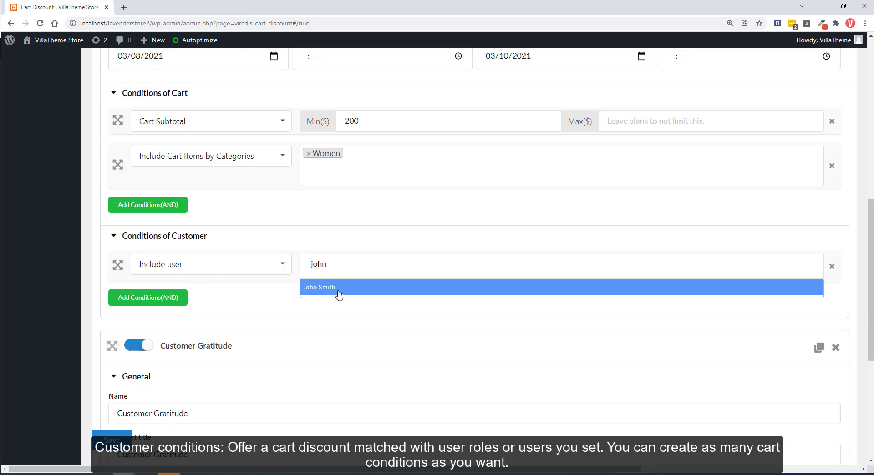
left_click(339, 295)
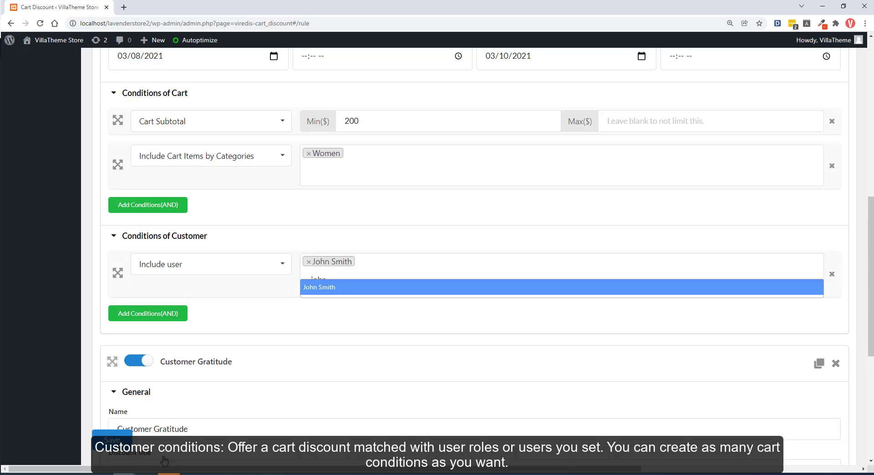